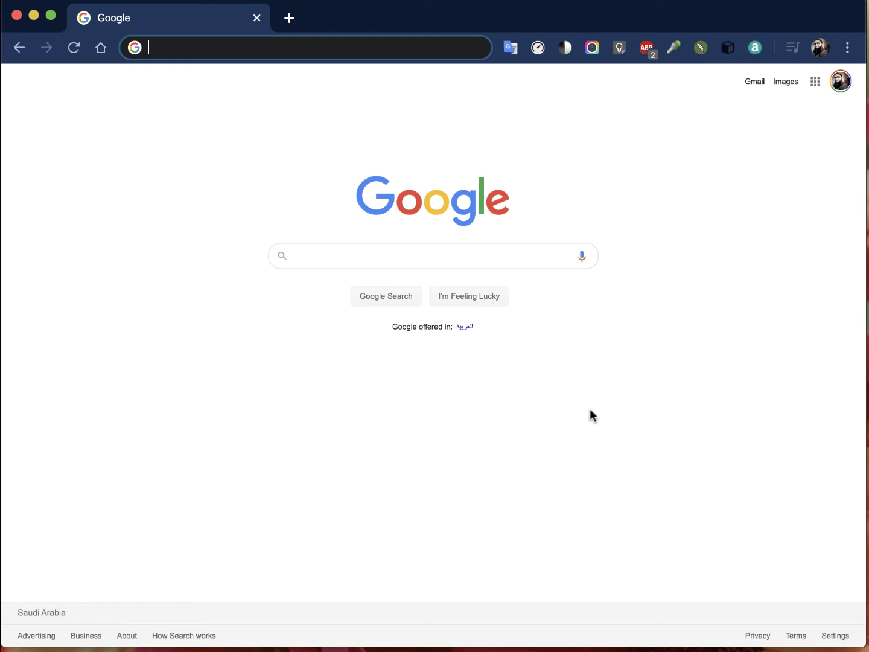
Open the university's learning portal at lms.uqu.edu.sa.
text(lsm.)
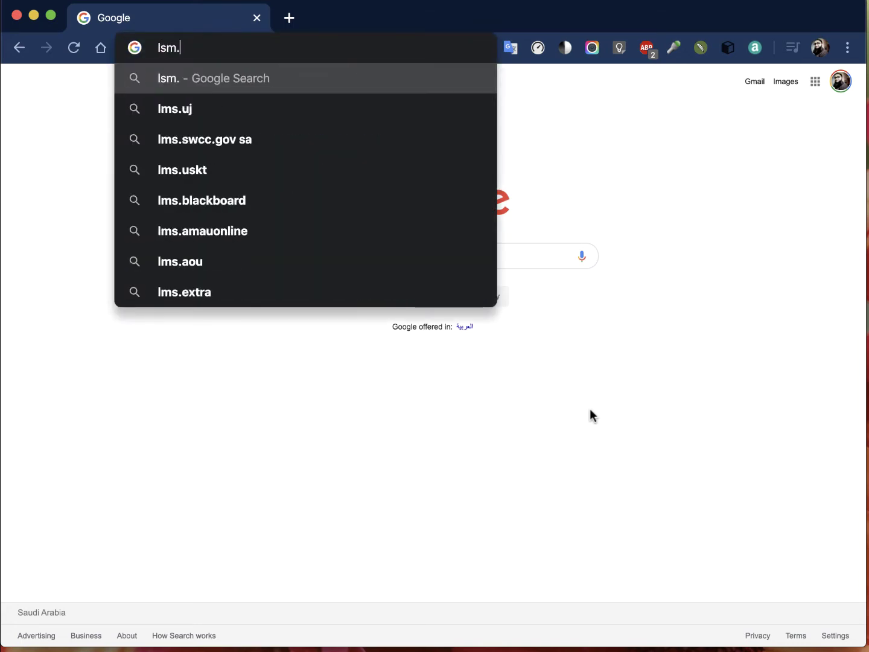
key(BackSpace)
key(BackSpace)
key(BackSpace)
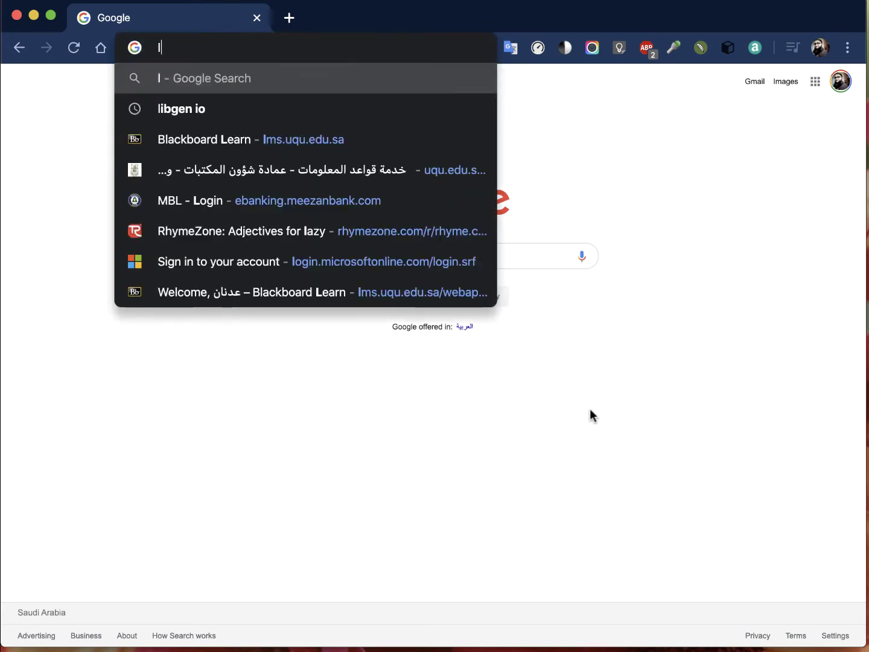
text(ms.uqu.ed)
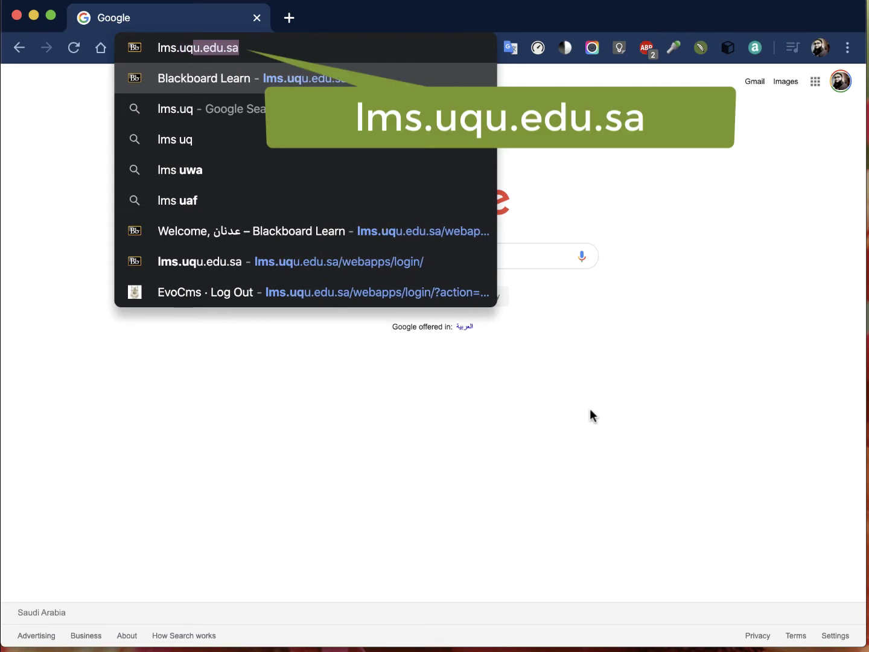
text(u.sa)
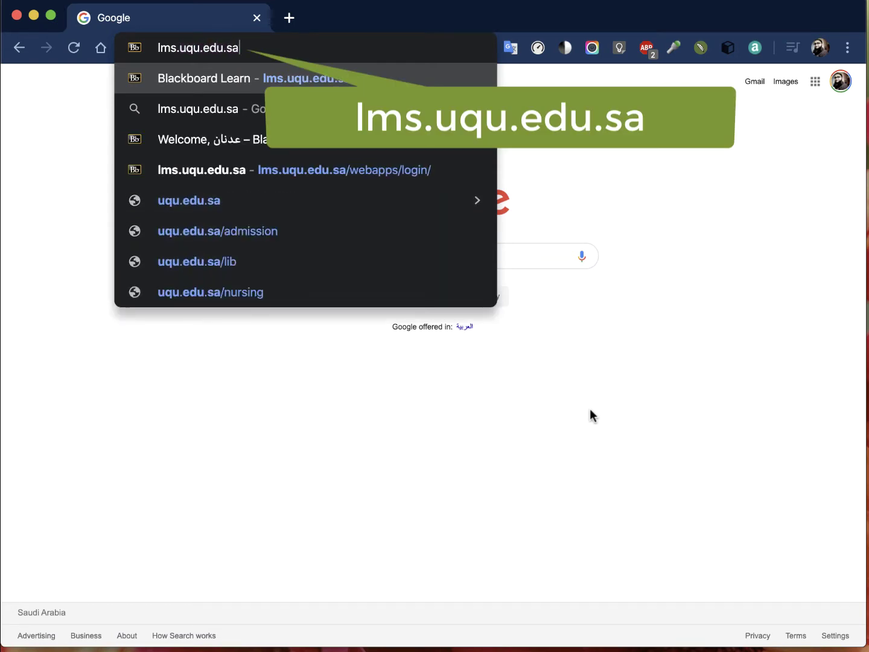
key(Return)
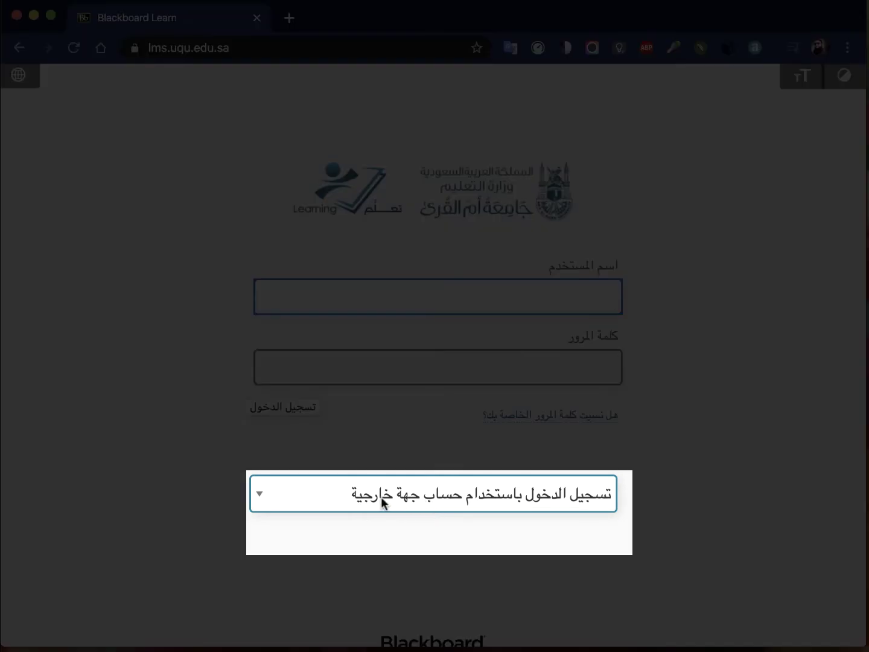
Sign in through the UQU-JWT third-party account option using the saved university credentials.
click(381, 501)
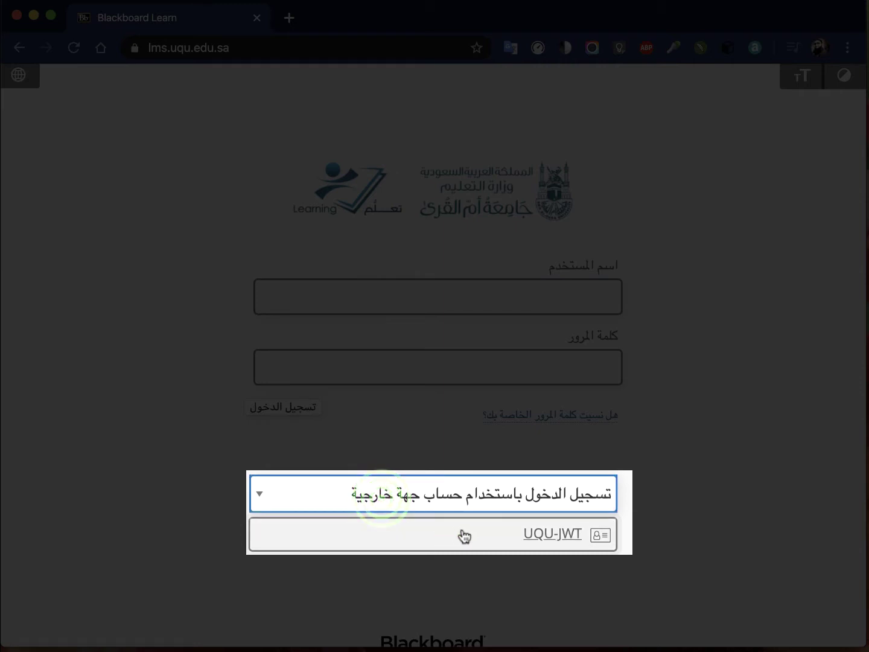
click(462, 531)
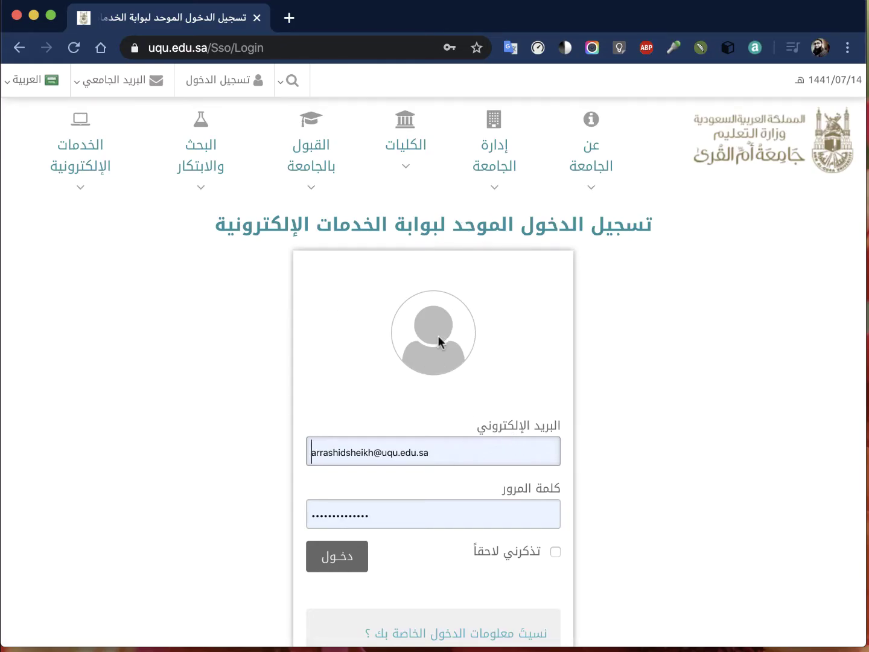
click(430, 448)
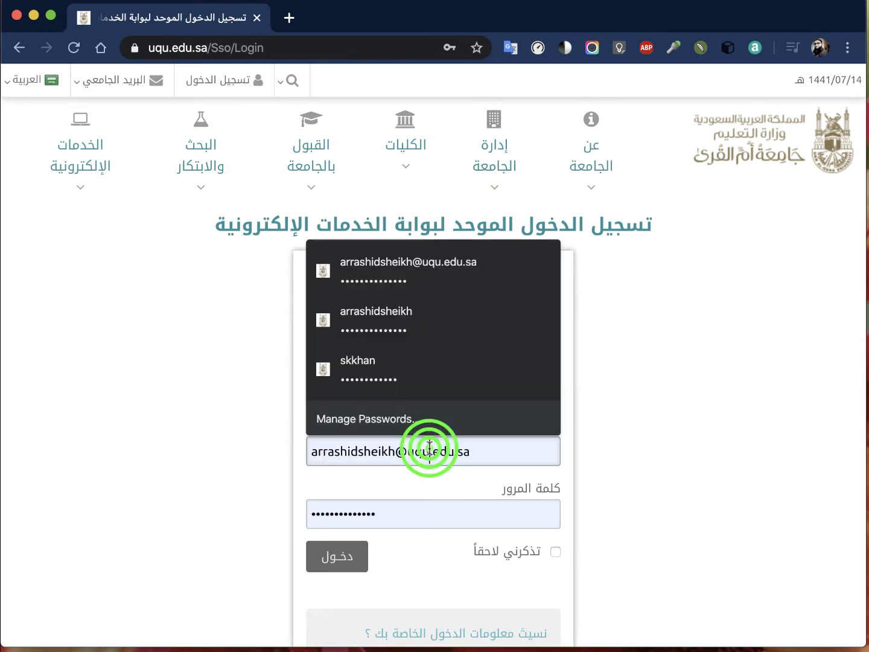
click(171, 445)
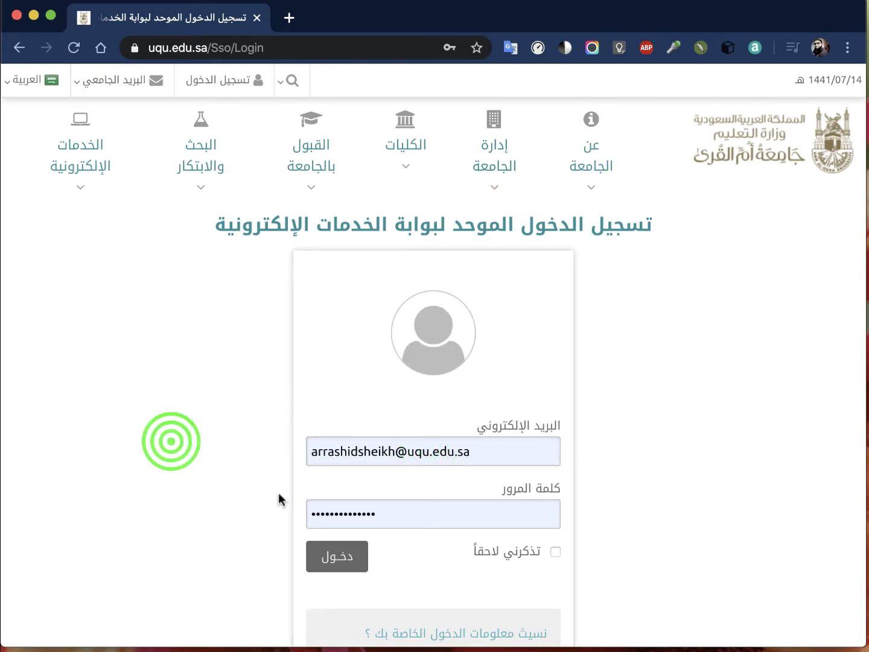
click(337, 557)
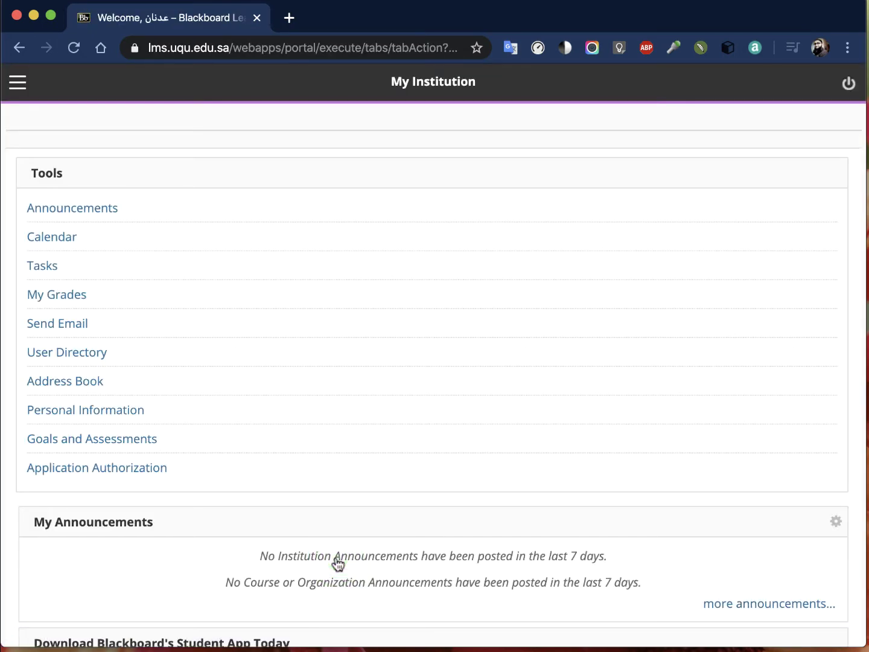
Set the browser's page zoom to 75%.
click(843, 47)
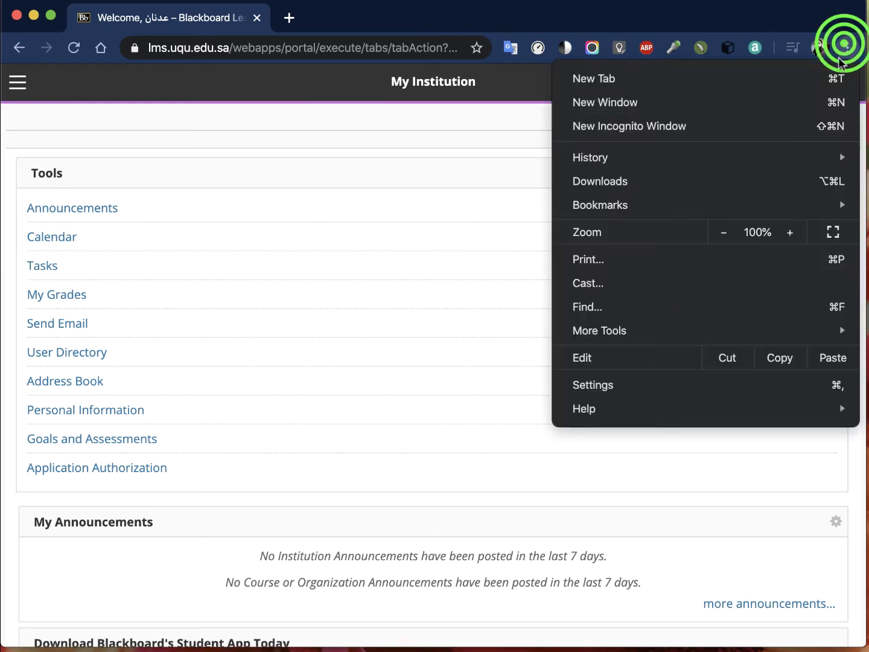
click(729, 233)
click(729, 232)
click(729, 233)
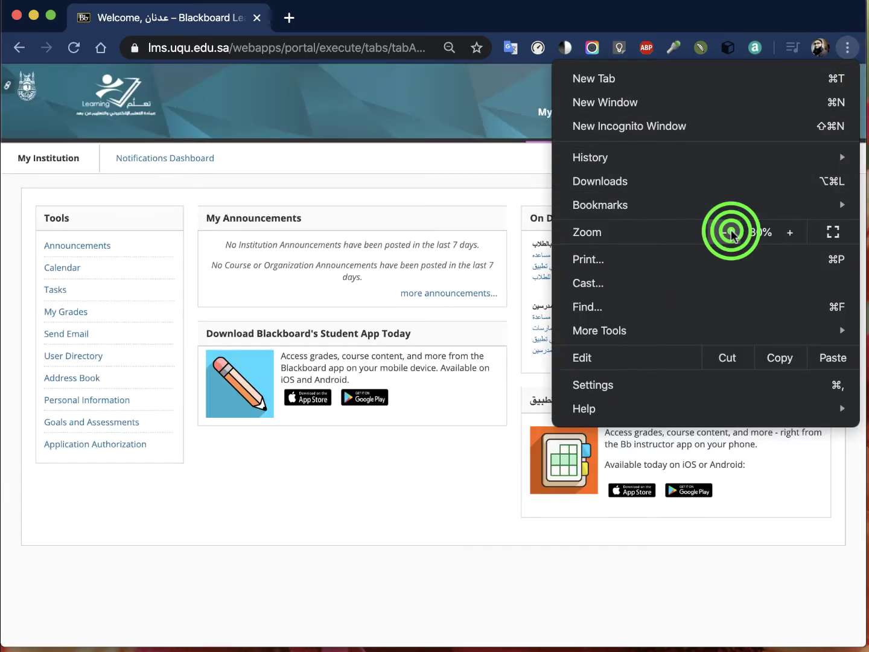
click(729, 233)
click(788, 234)
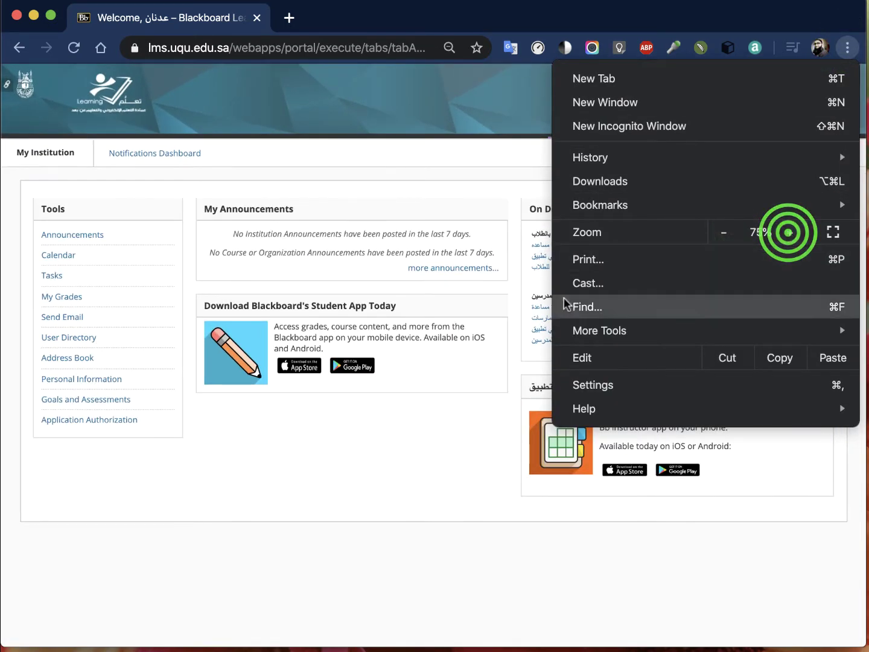
click(251, 514)
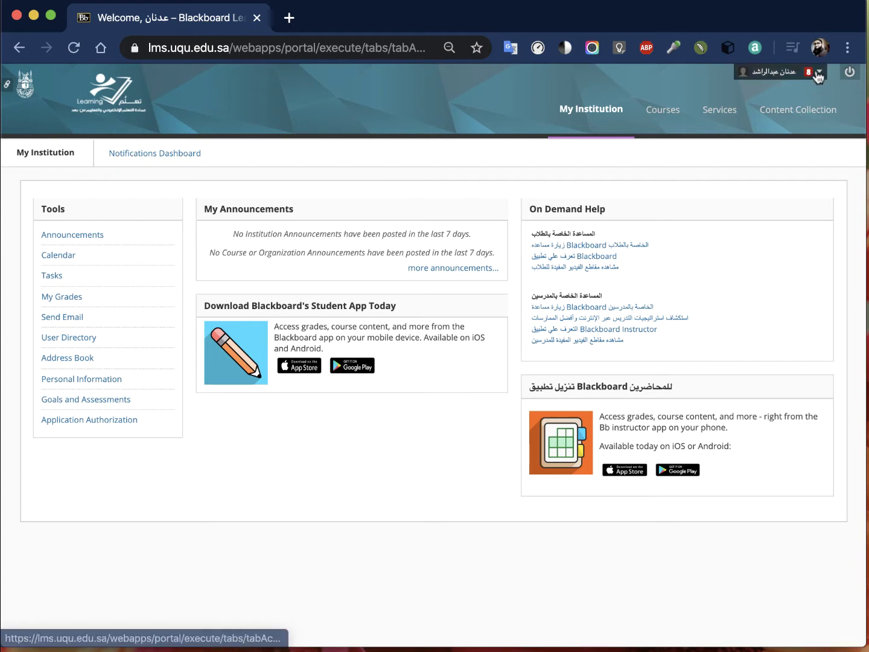
View the course list and open the medical English course 412_16 from the recently visited courses.
click(660, 117)
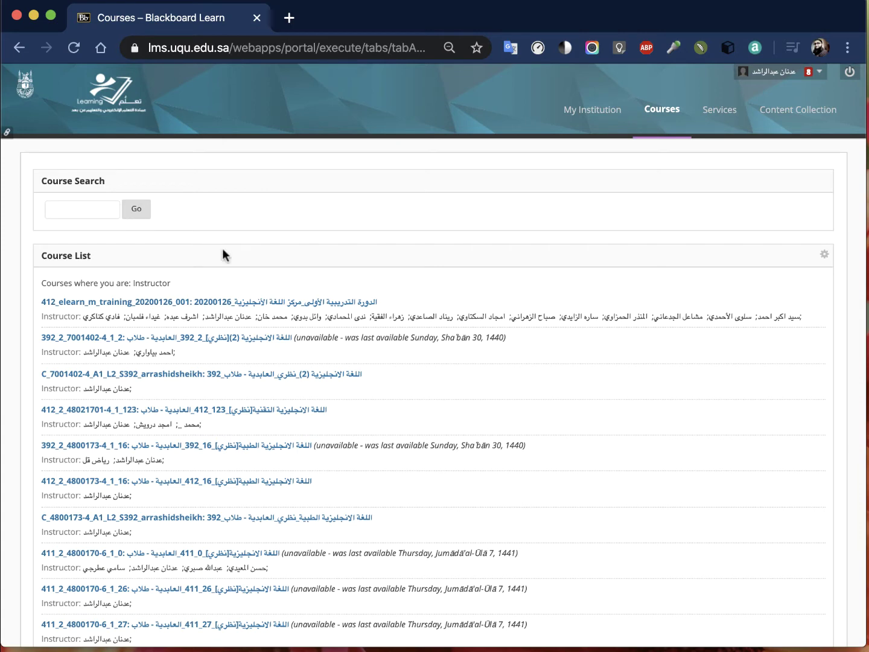
click(821, 73)
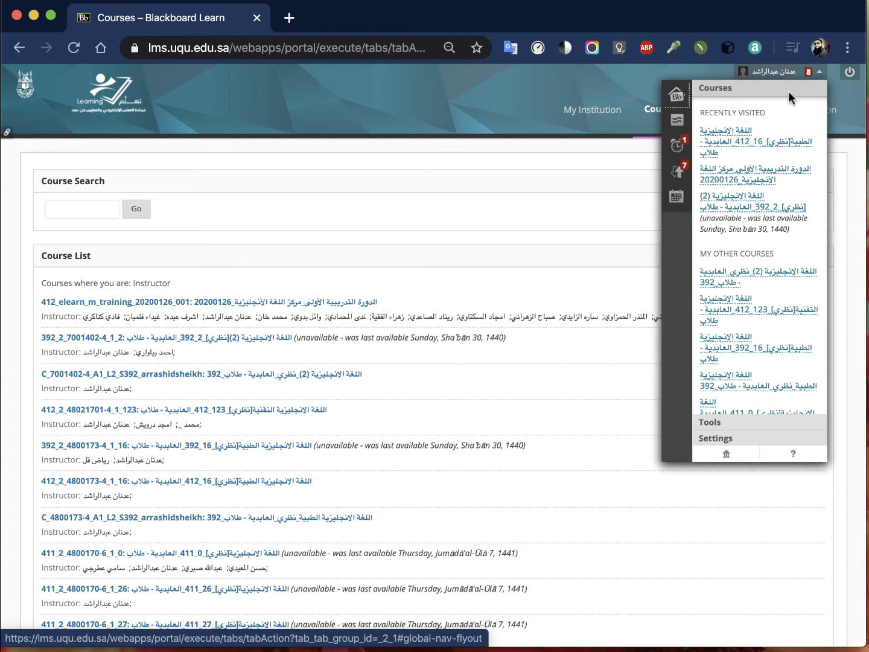
click(723, 144)
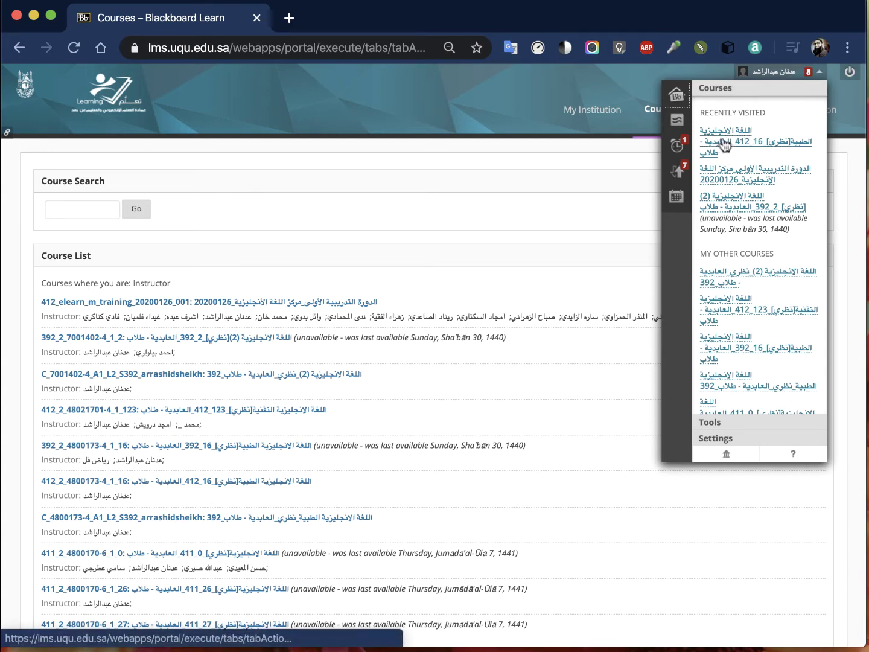
click(757, 149)
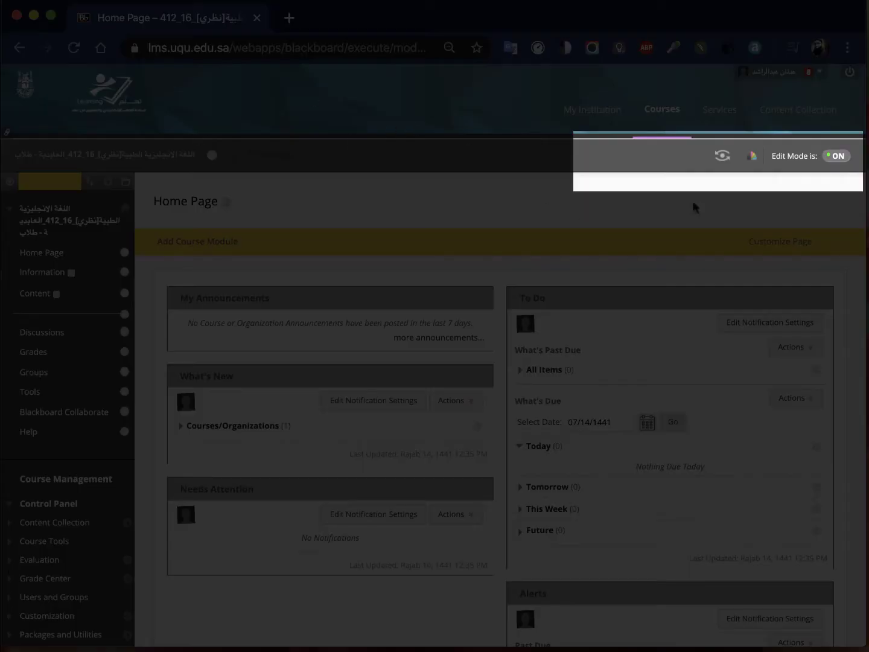
Try the Coral, Garnet and Lavender color themes on the course.
click(752, 158)
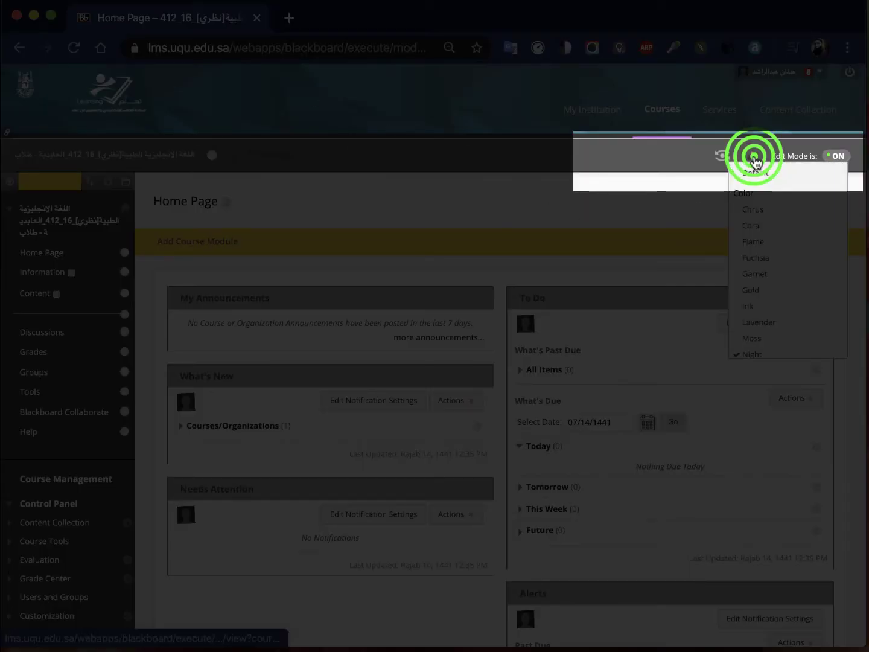
click(752, 225)
click(750, 156)
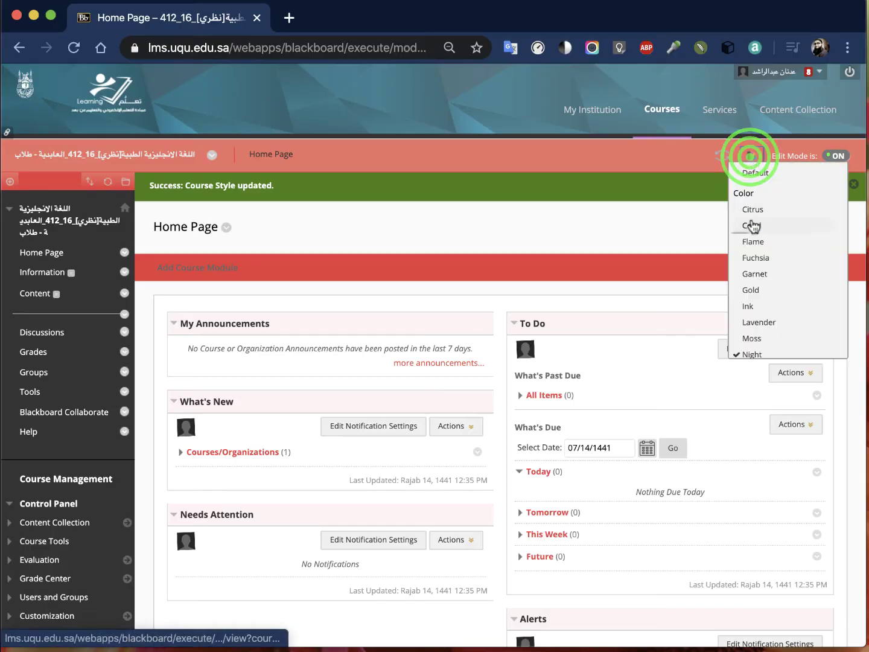
click(750, 274)
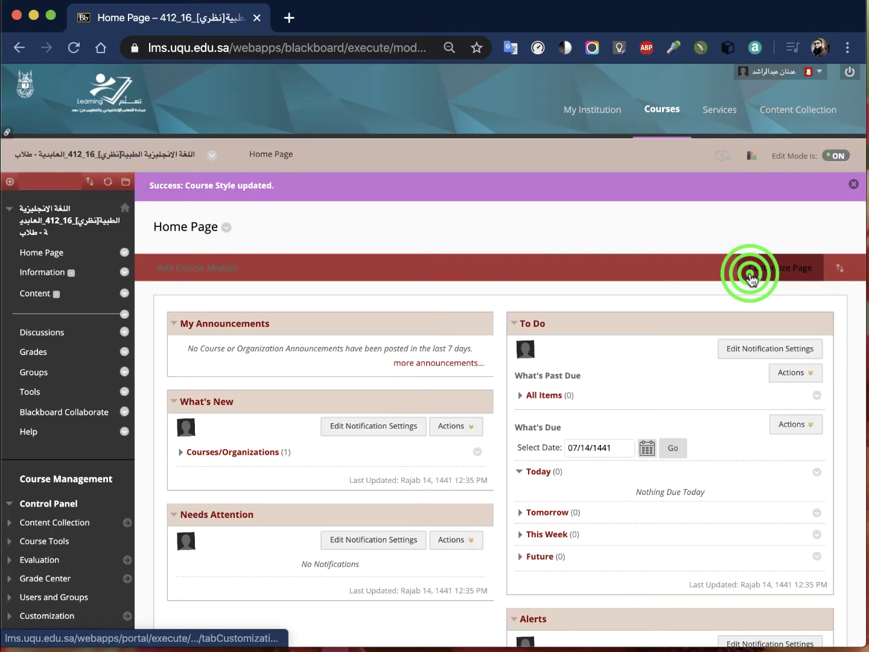
click(752, 156)
click(752, 322)
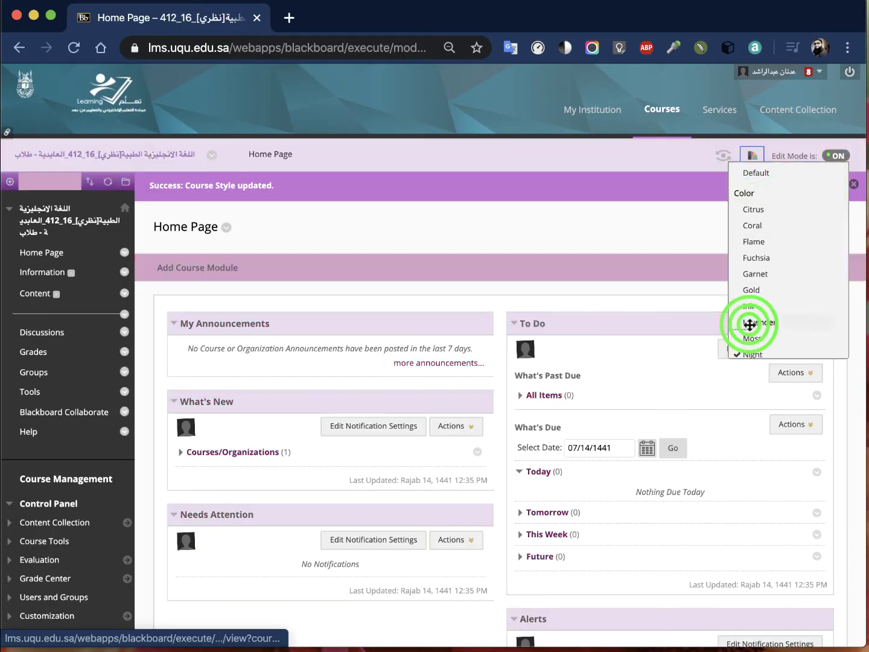
Set the course's color theme to Citrus.
click(750, 156)
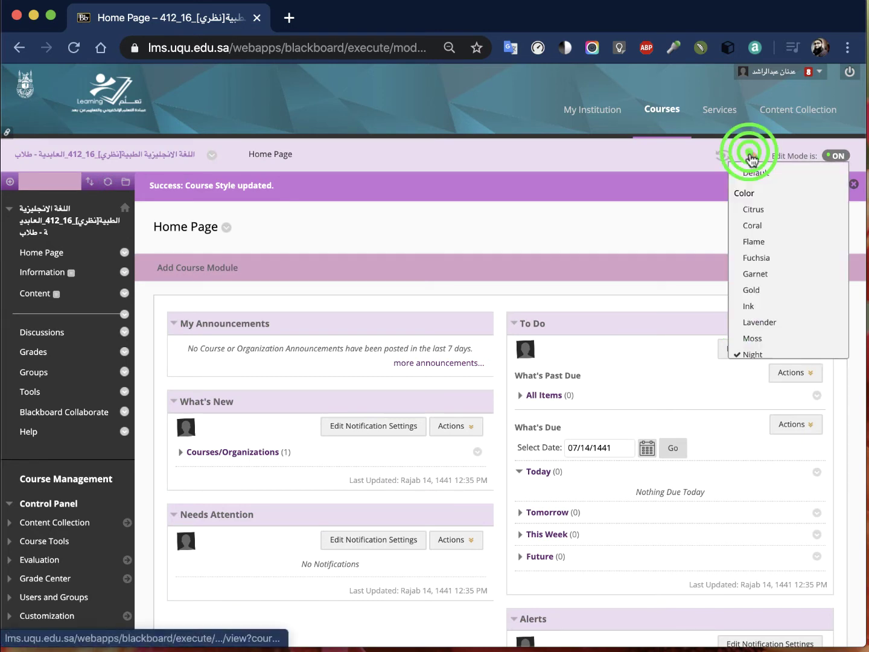
click(752, 207)
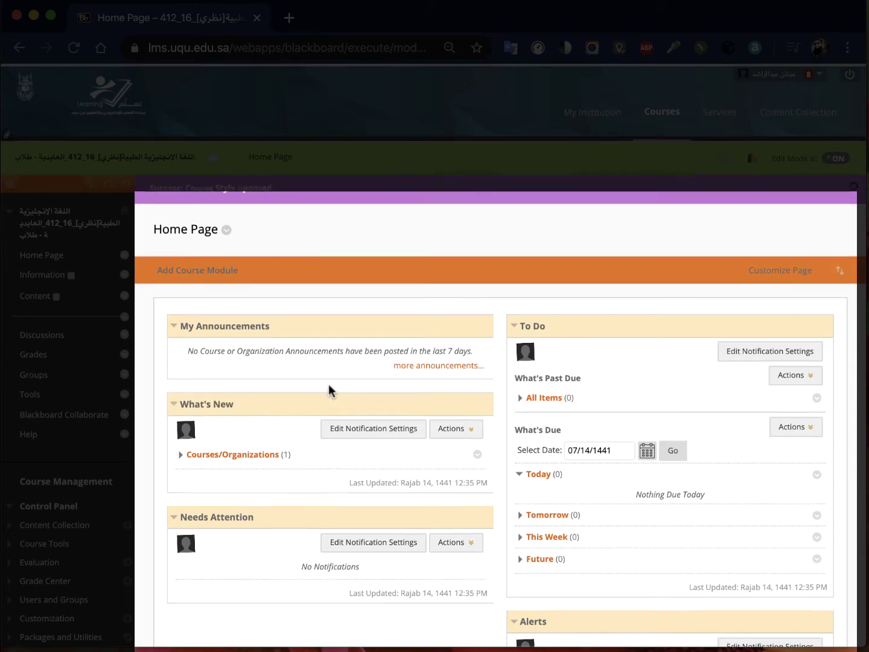
Open Blackboard Collaborate for this course and join its Course Room session.
scroll(328, 383, down, 5)
scroll(329, 376, up, 5)
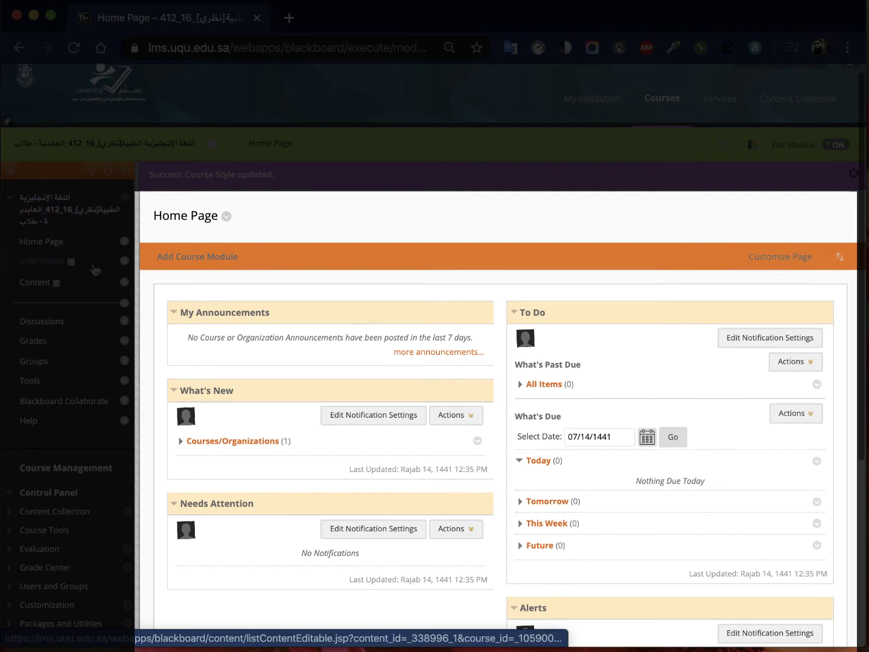
scroll(101, 374, down, 2)
scroll(100, 370, down, 2)
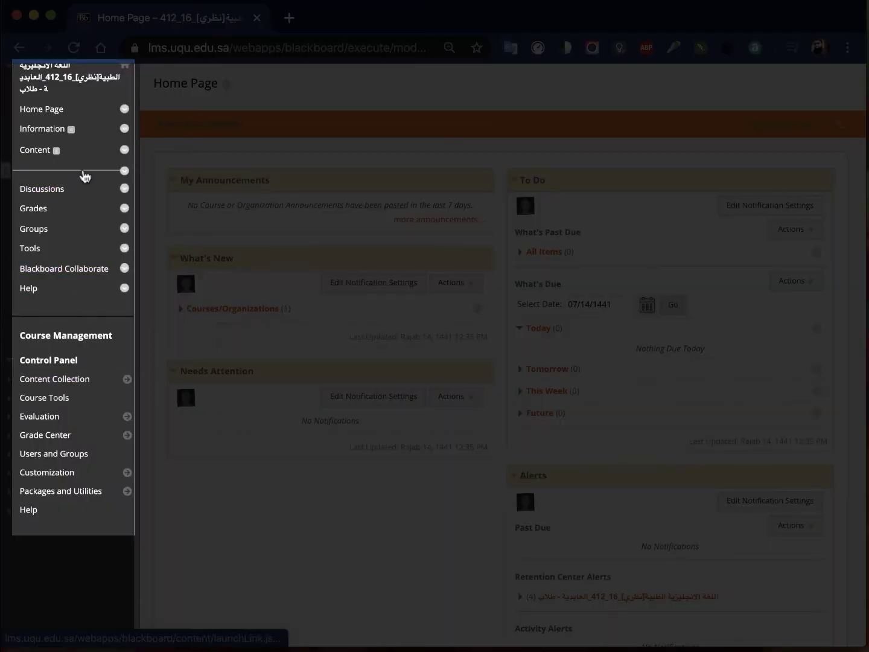
click(67, 270)
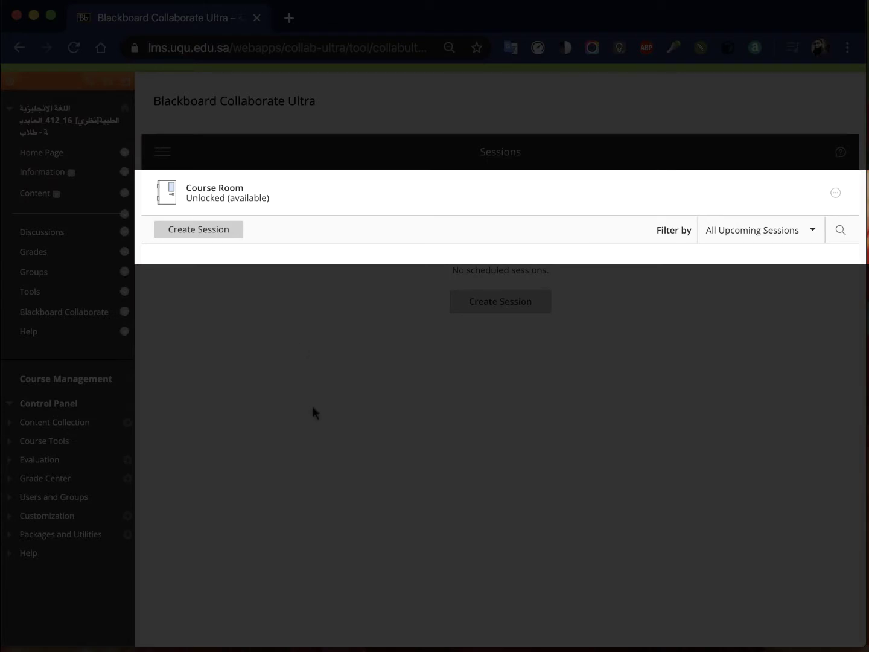
click(234, 195)
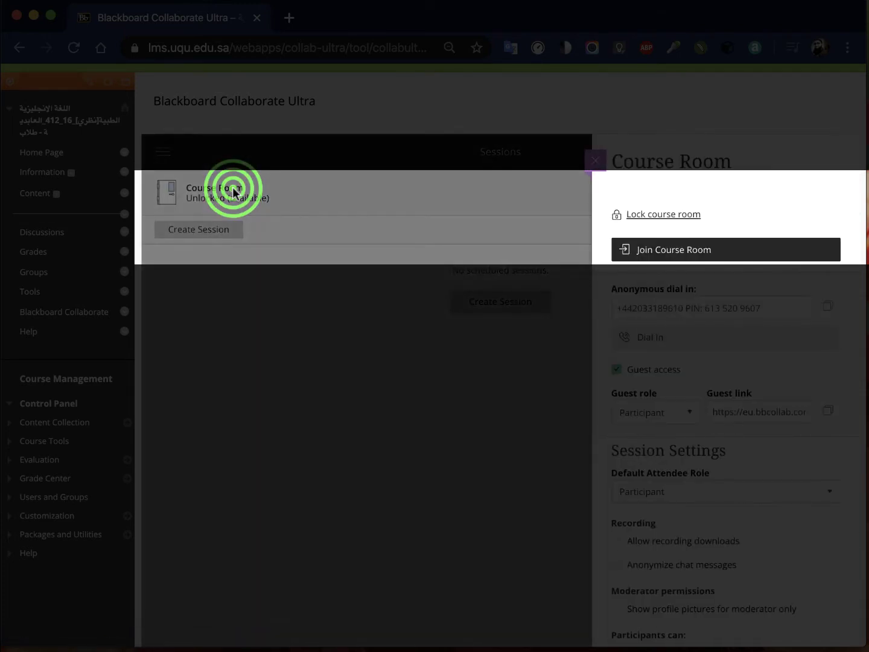
click(708, 260)
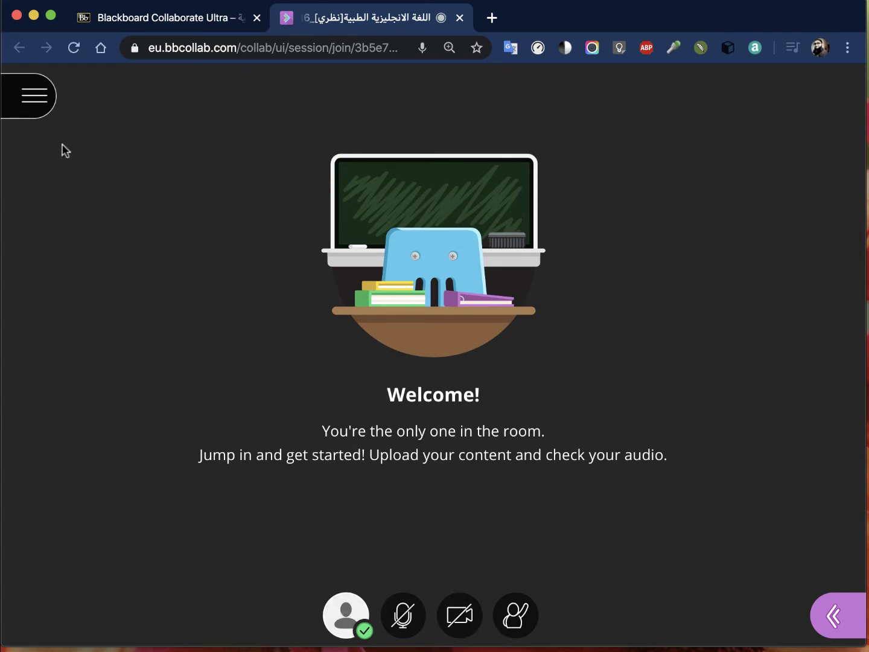
Start recording the Course Room session.
click(35, 96)
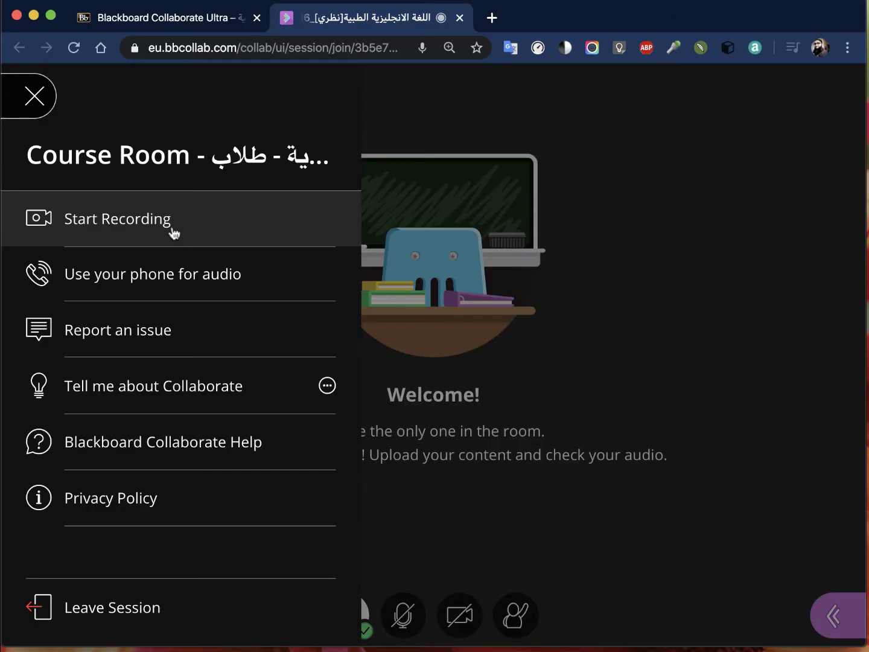
click(173, 232)
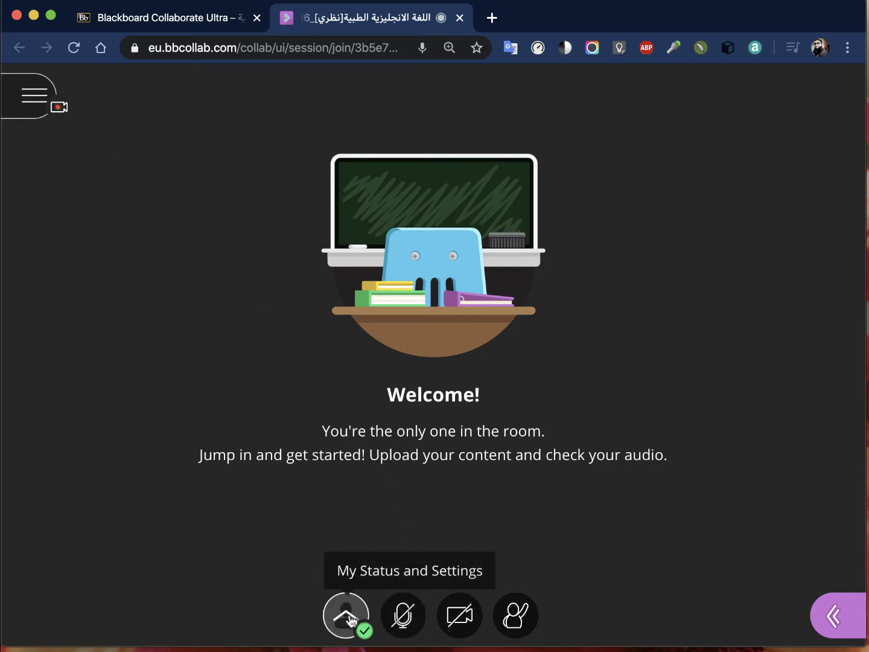
Review the personal status and feedback options available in the session.
click(345, 616)
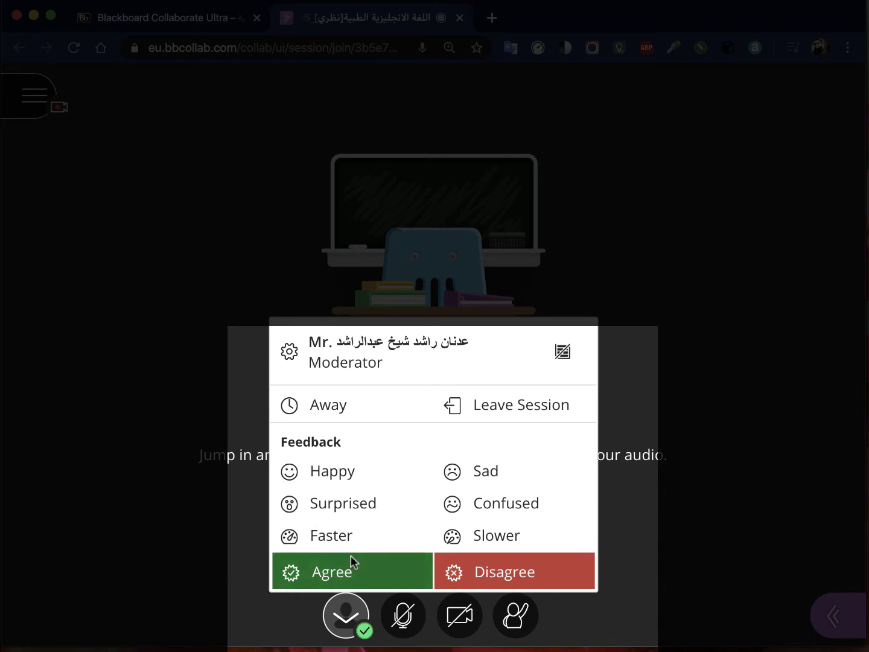
click(187, 552)
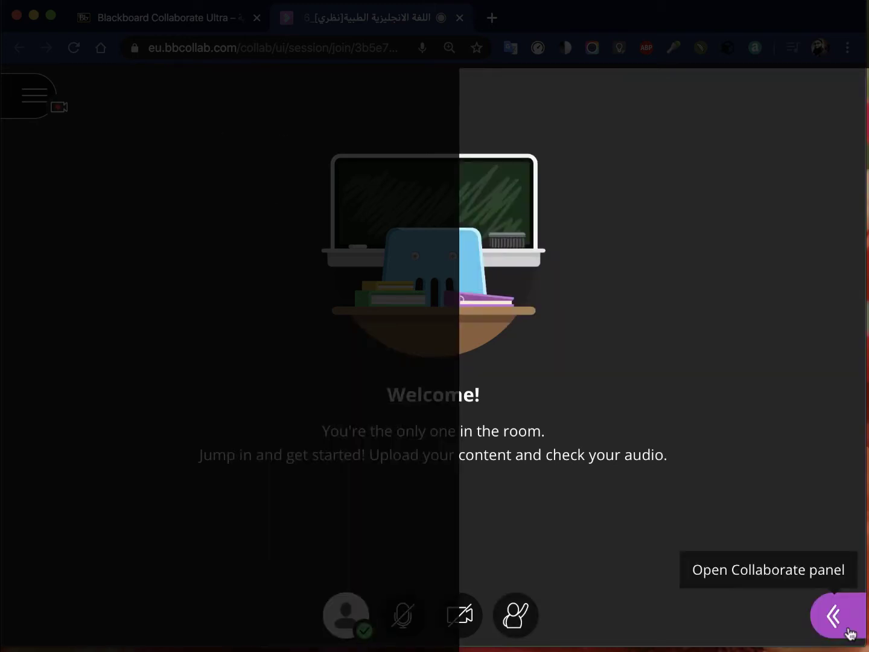
Show the Collaborate panel and open the Everyone chat.
click(849, 631)
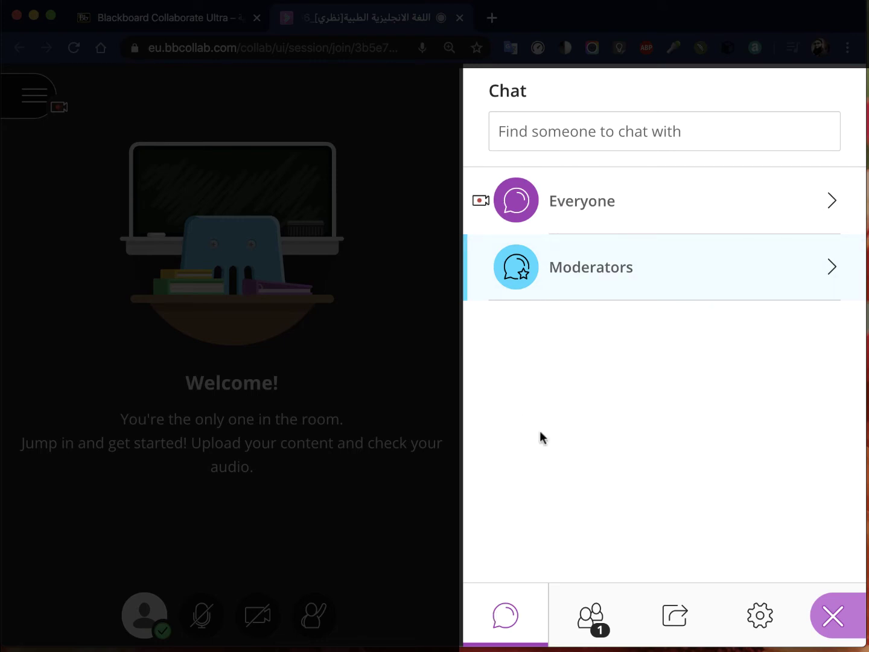
click(564, 211)
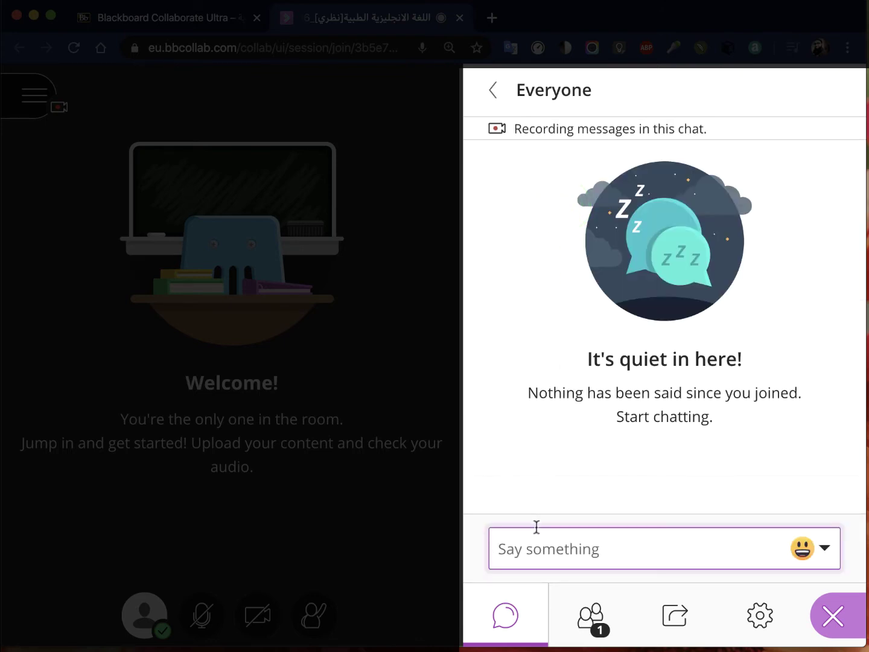
View the session's attendee list and open the Share Content options.
click(587, 619)
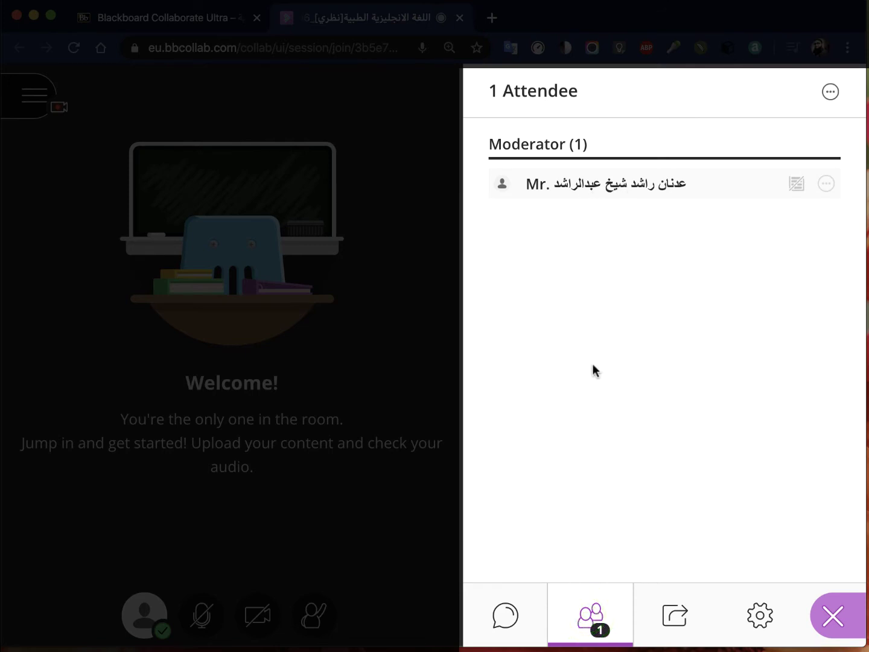
click(674, 618)
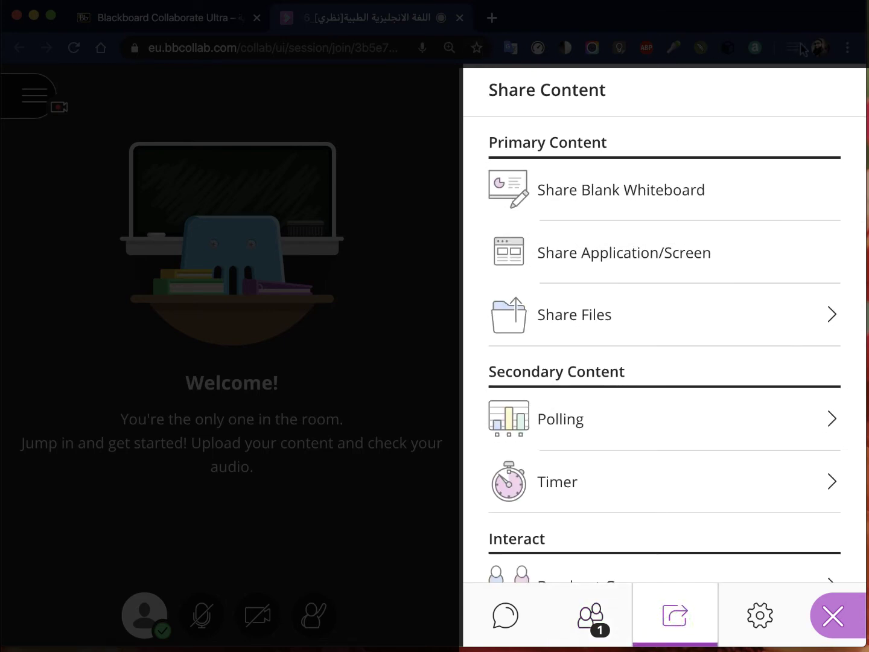
Reduce the browser's page zoom until all the Share Content options fit in view.
click(843, 49)
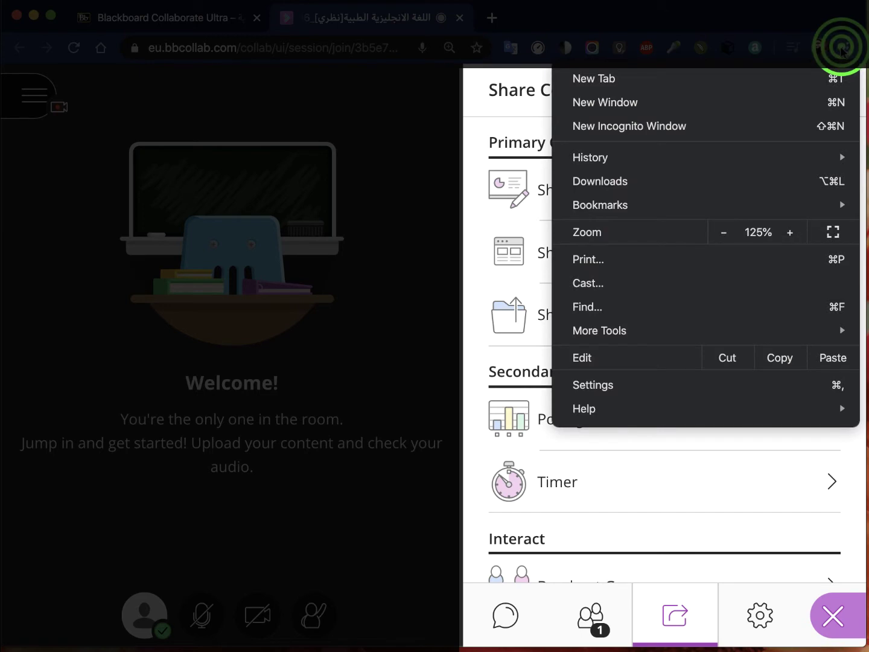
click(727, 231)
click(728, 231)
click(727, 232)
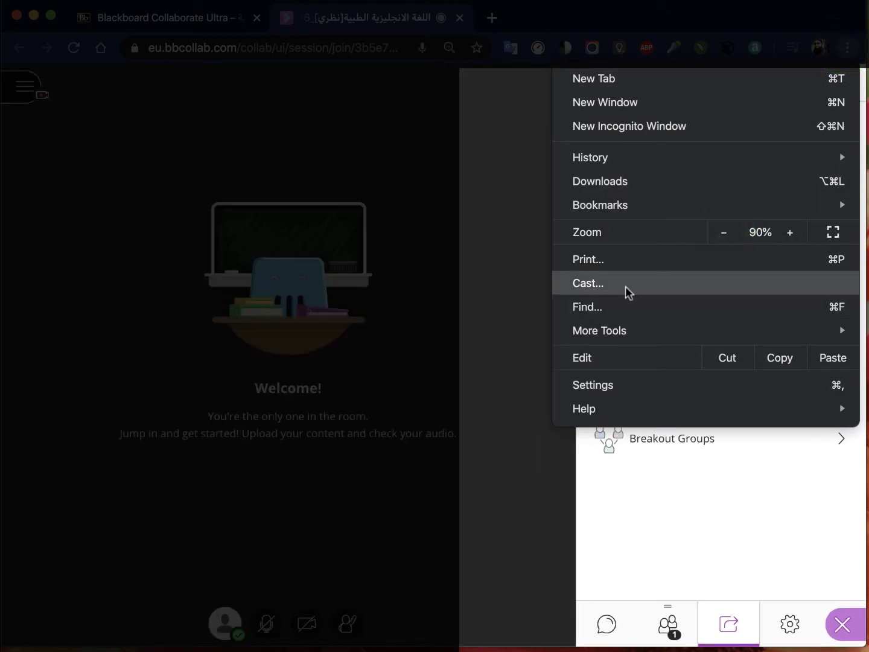
click(725, 236)
click(471, 311)
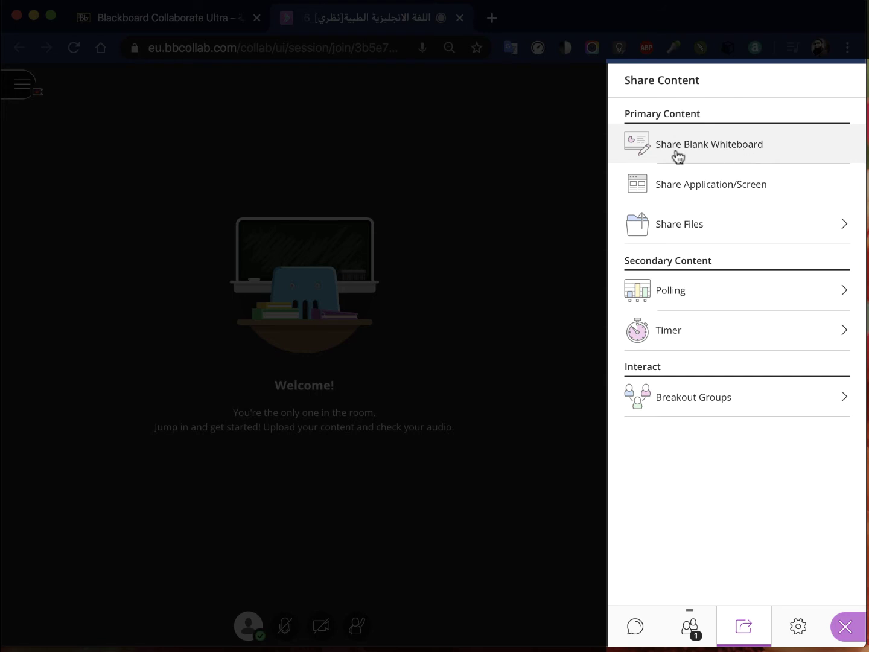
Share a blank whiteboard and set the Pencil colour to black.
click(733, 155)
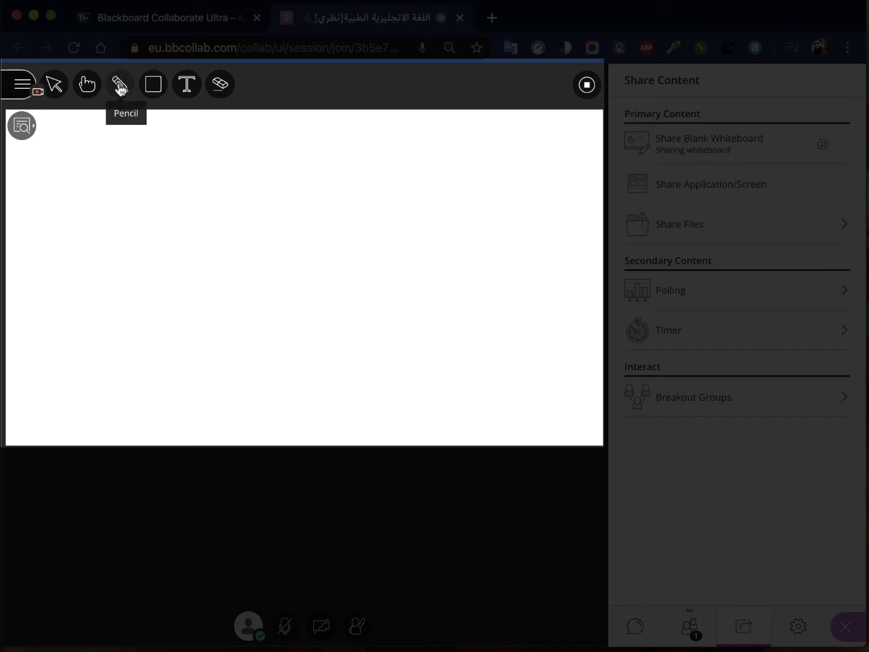
click(119, 85)
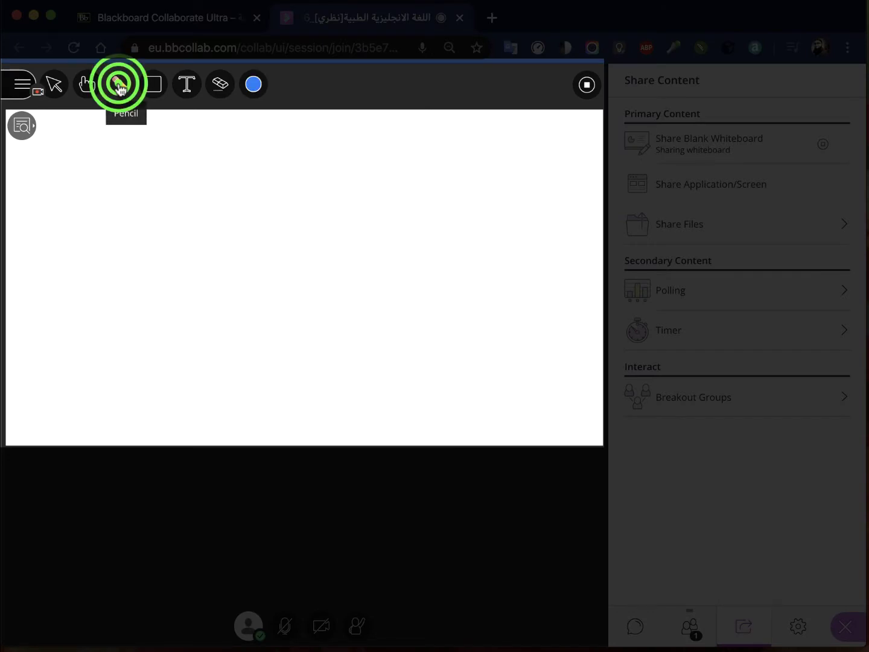
click(254, 85)
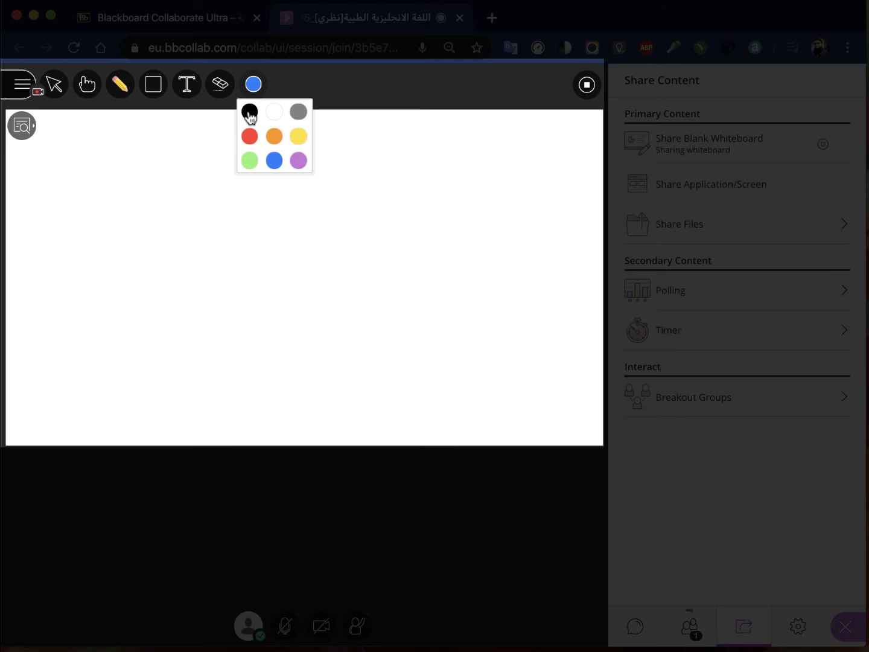
click(249, 112)
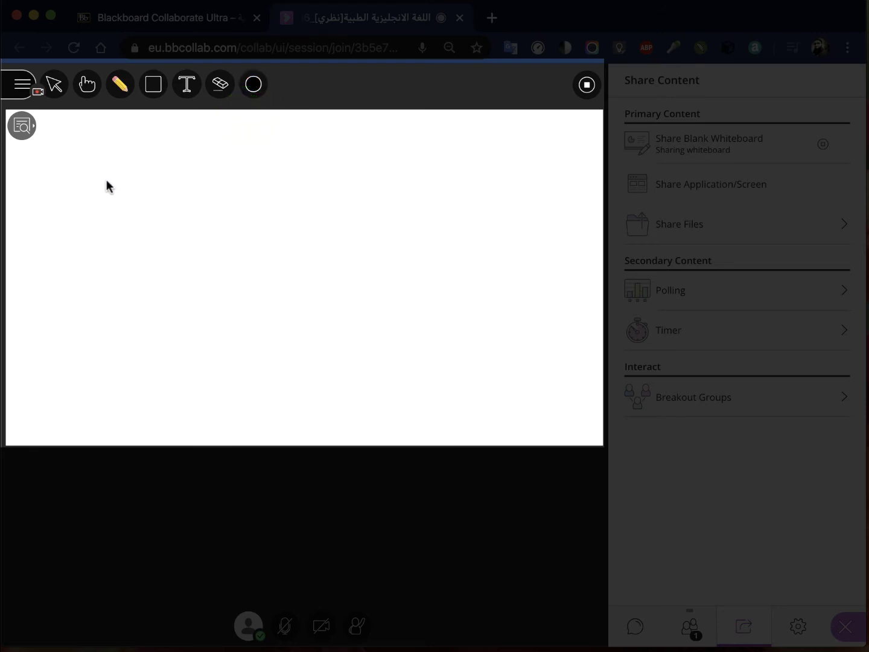
Draw several freehand pencil strokes across the whiteboard and clear them.
mouse_move(105, 181)
mouse_down()
mouse_move(142, 184)
mouse_move(112, 209)
mouse_move(175, 209)
mouse_up()
mouse_move(76, 255)
mouse_down()
mouse_move(80, 275)
mouse_move(241, 206)
mouse_up()
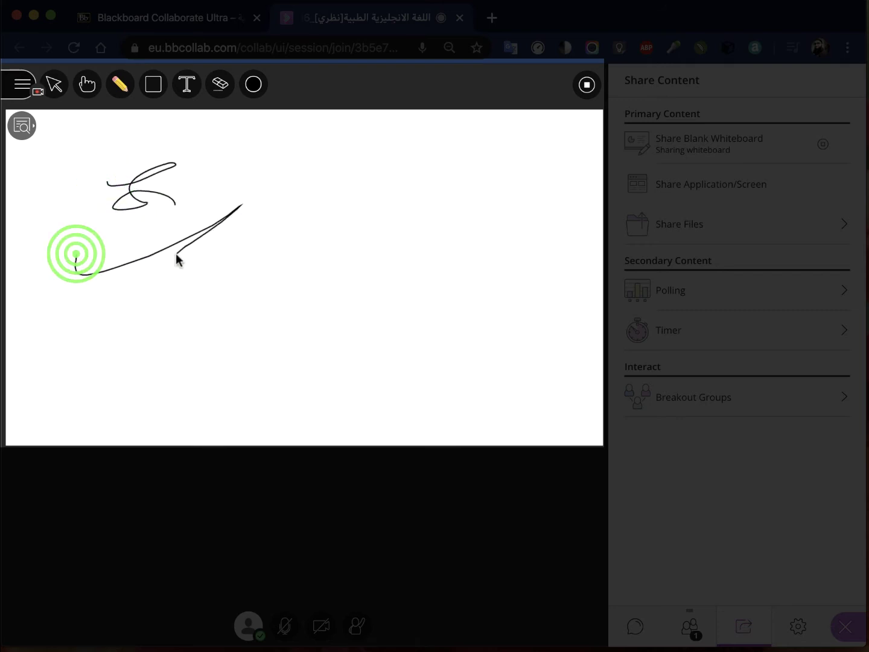
mouse_move(160, 254)
mouse_down()
mouse_move(231, 247)
mouse_move(231, 270)
mouse_move(247, 269)
mouse_move(258, 244)
mouse_move(305, 254)
mouse_move(302, 269)
mouse_move(322, 269)
mouse_move(326, 258)
mouse_move(323, 272)
mouse_move(356, 268)
mouse_move(313, 297)
mouse_up()
drag(151, 291, 400, 296)
click(225, 88)
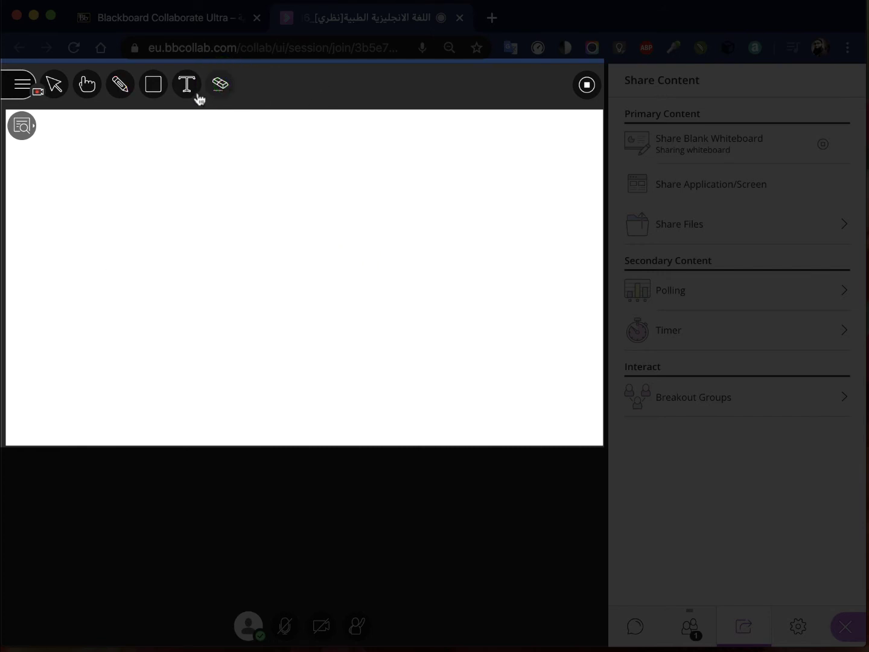
Add the text "You can Type like this" near the whiteboard's upper edge.
click(188, 90)
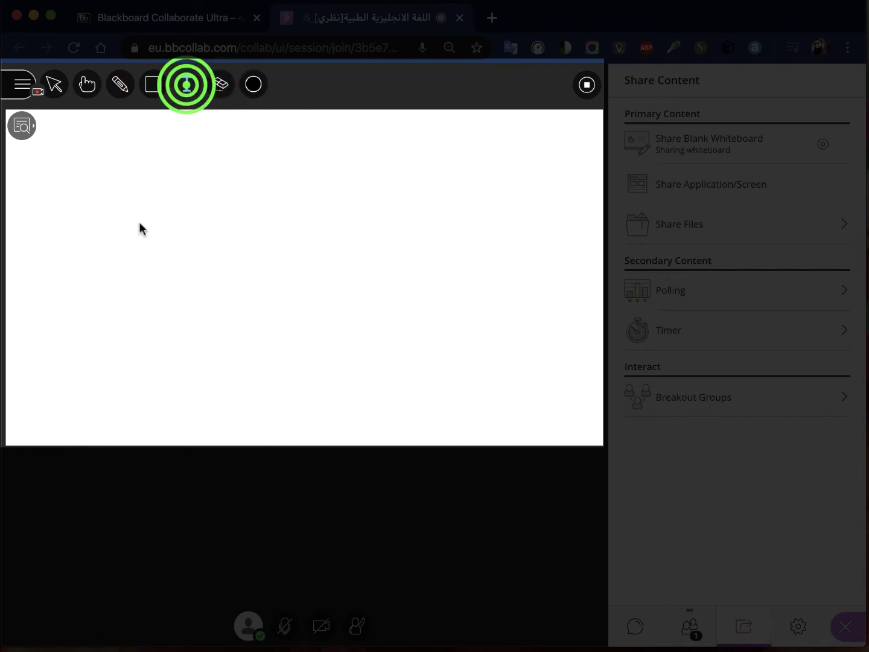
click(137, 154)
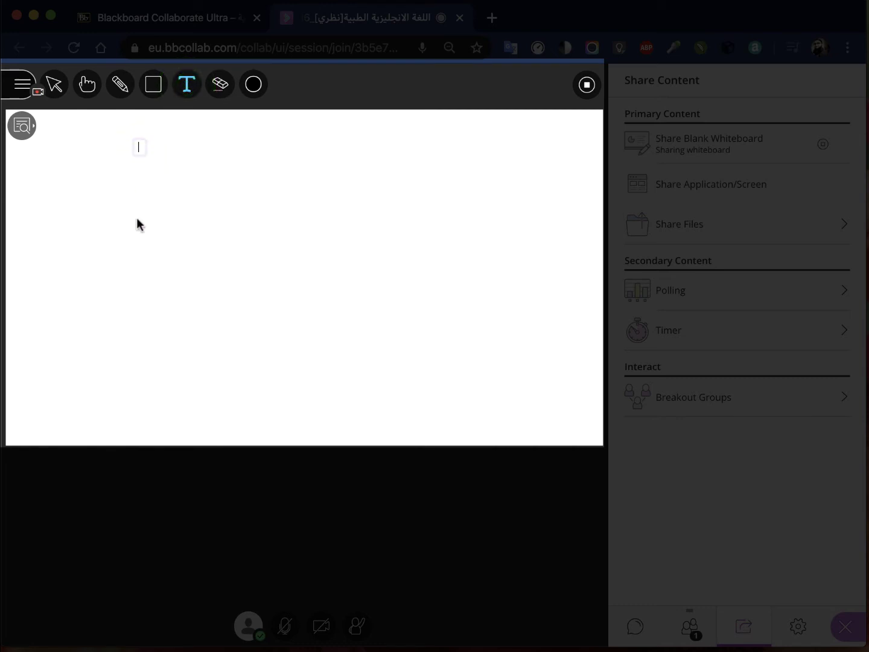
text(You can Type like t)
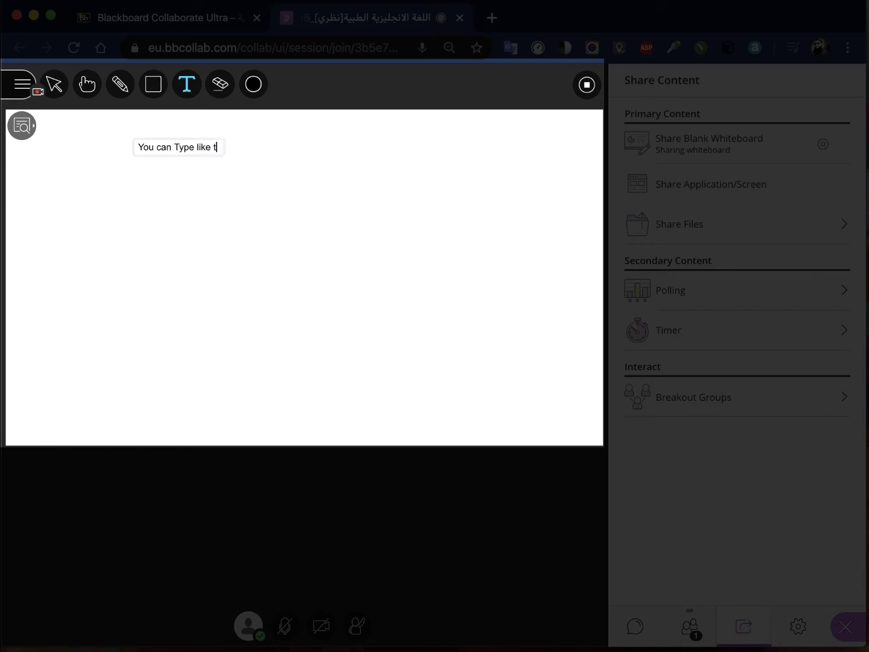
text(his)
Show the whiteboard's view controls and try zooming in and out on the text.
click(24, 126)
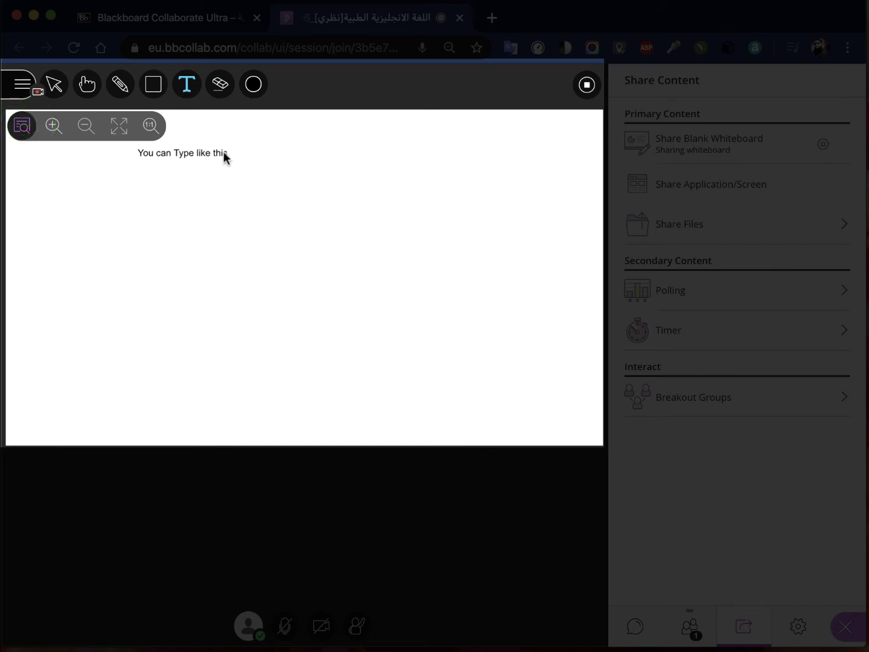
click(78, 195)
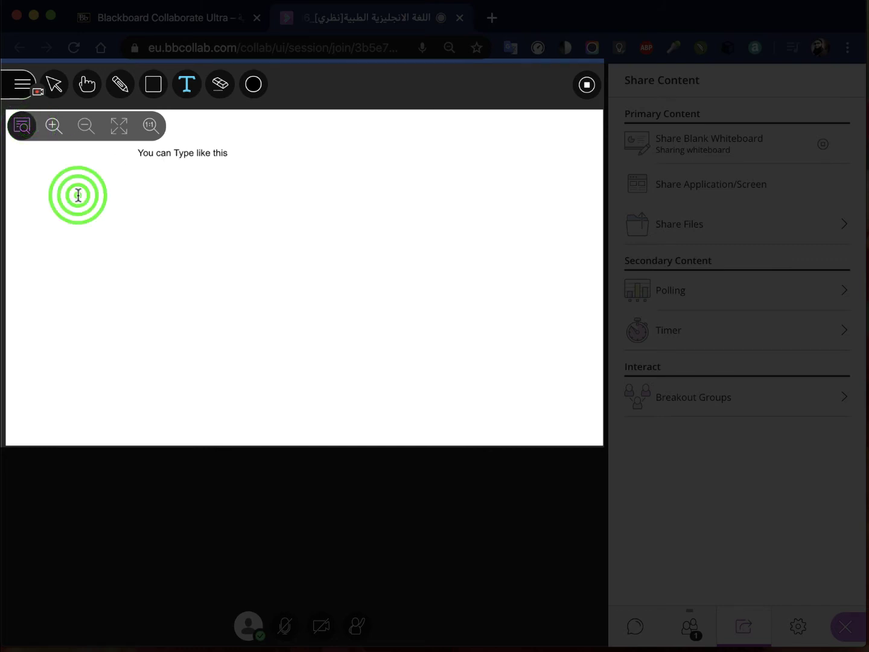
click(275, 144)
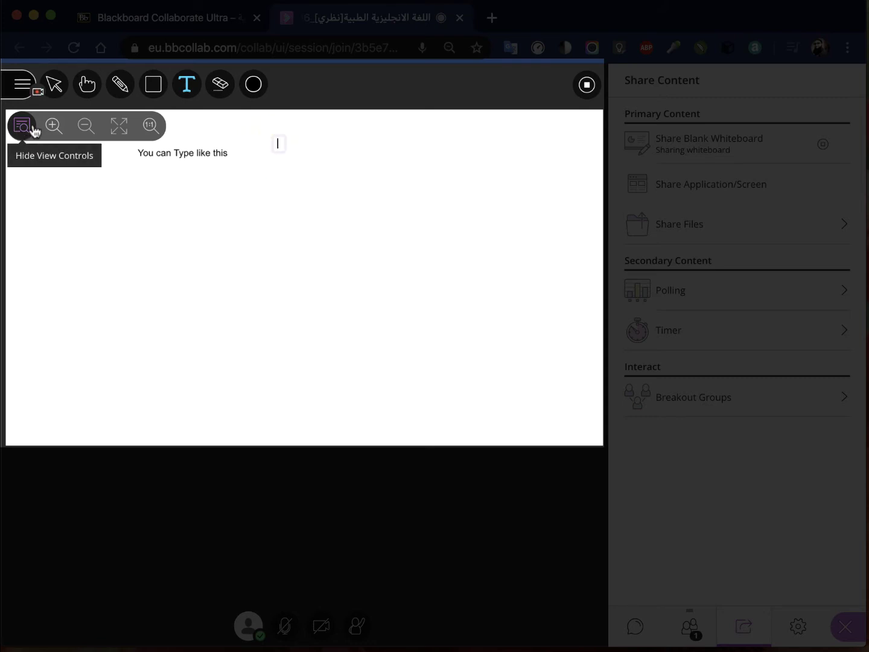
click(53, 126)
click(52, 127)
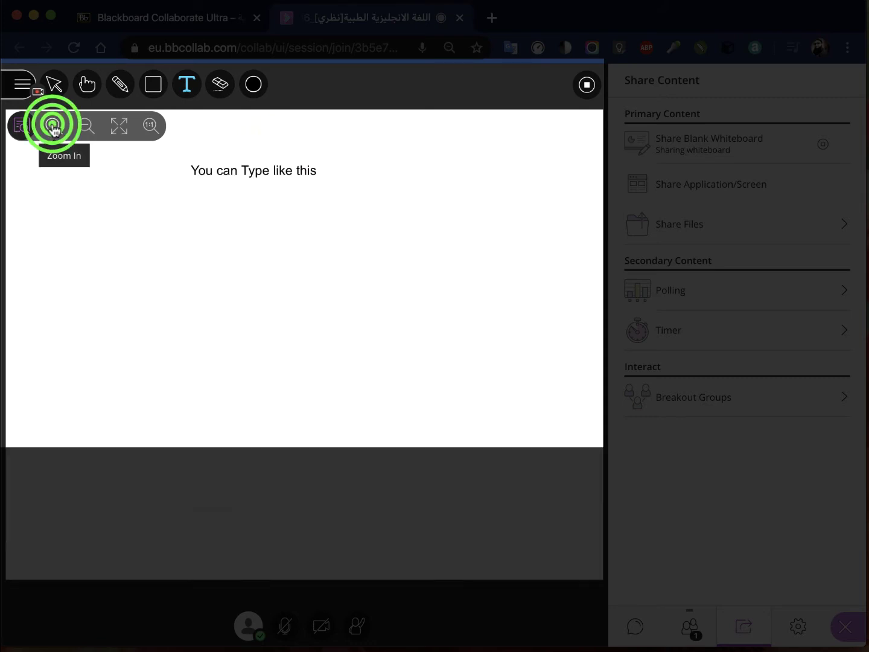
click(84, 125)
click(85, 124)
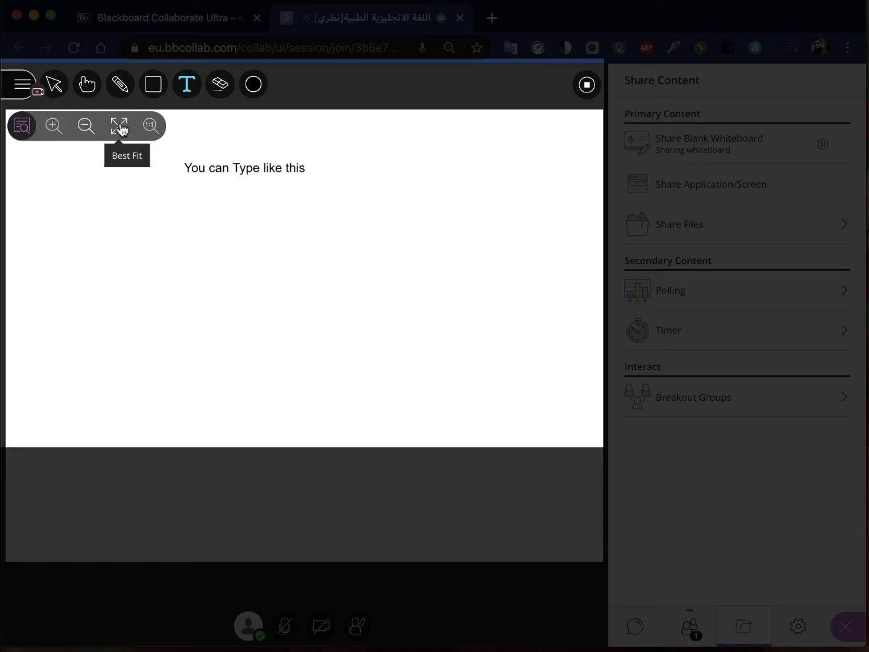
Clear the text from the whiteboard and stop sharing it.
click(220, 84)
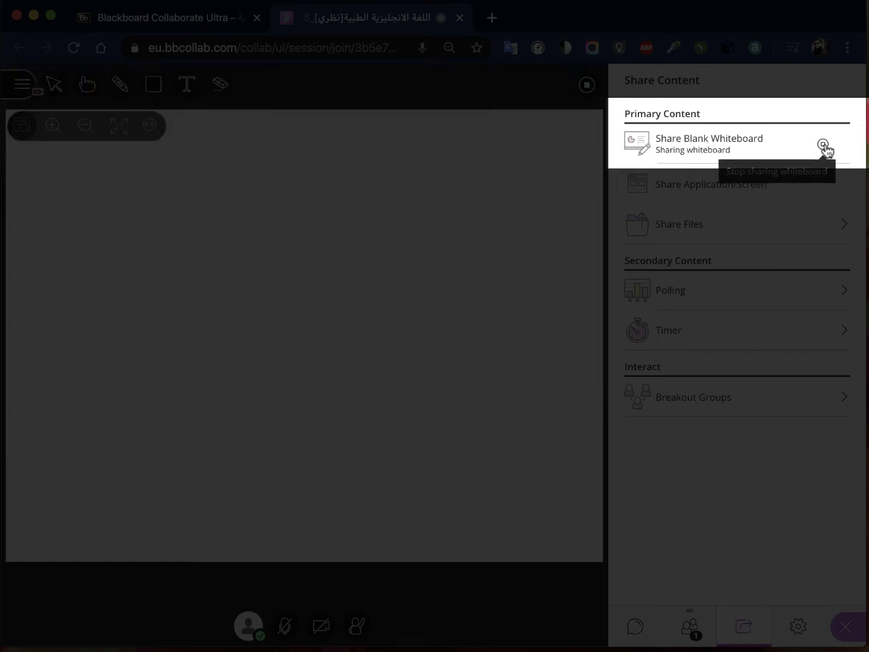
click(822, 145)
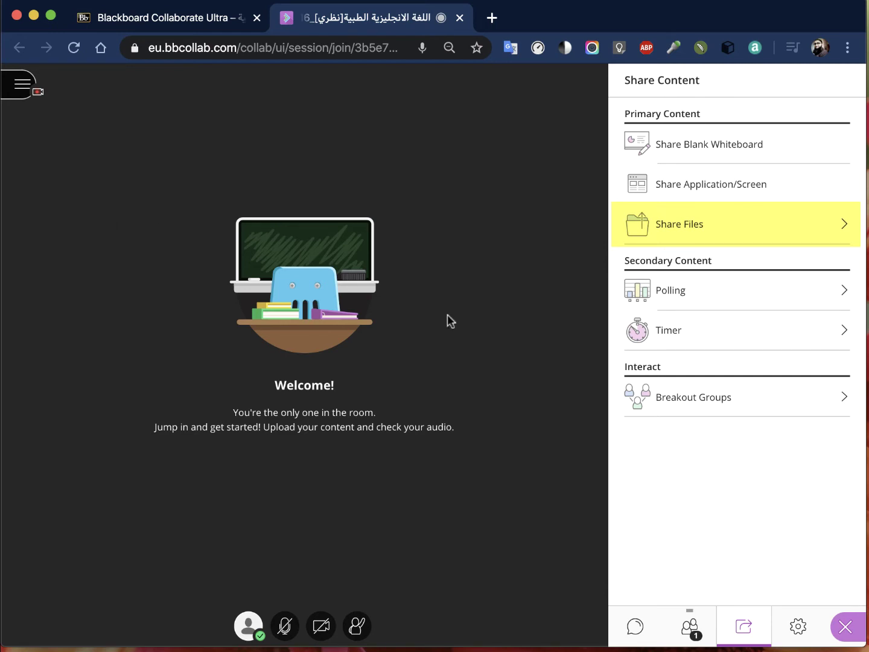
Upload the Test Builder Headway PDF from the 2019_Sep session folder to the Main Room Files.
click(676, 225)
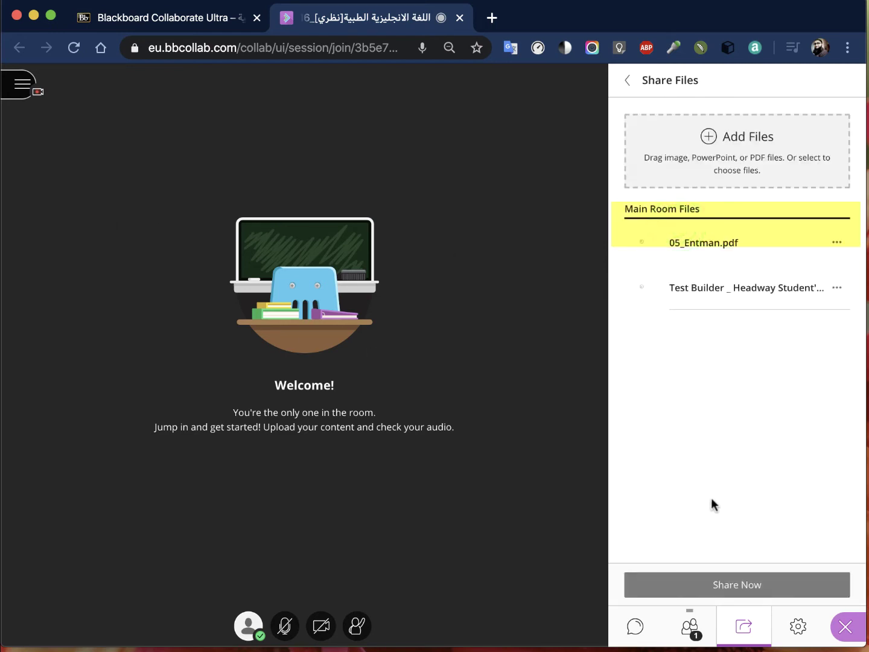
click(718, 150)
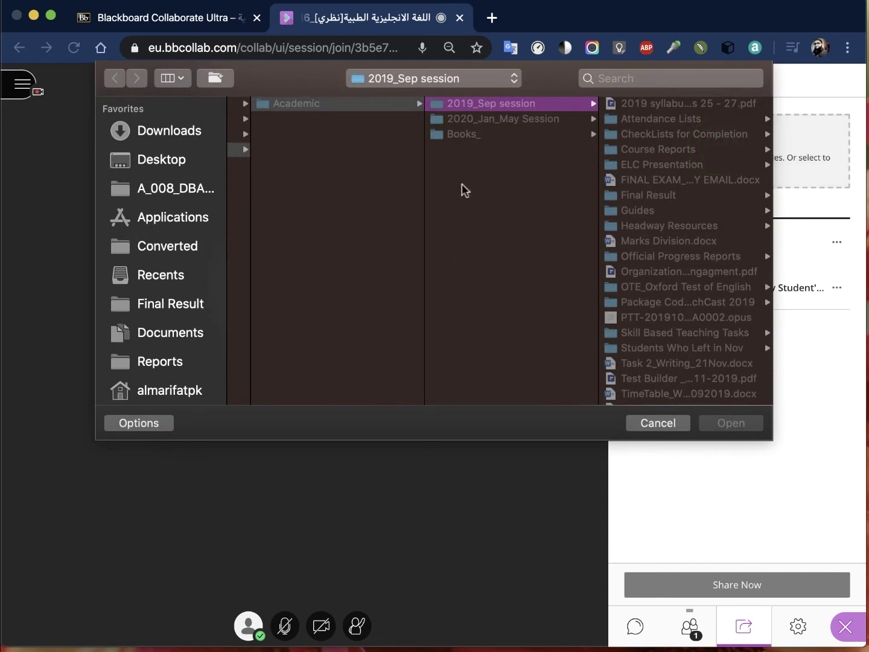
click(651, 377)
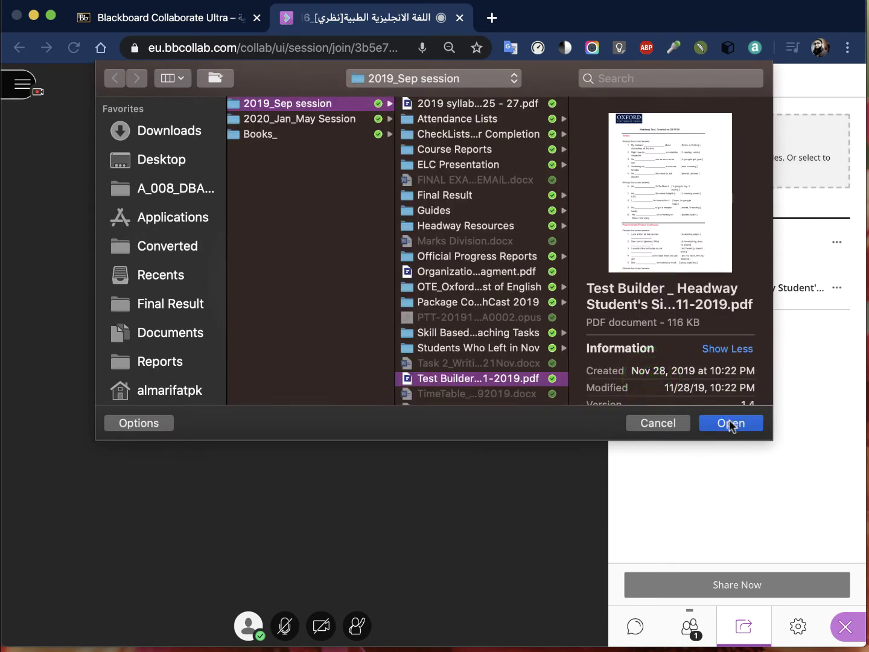
click(729, 424)
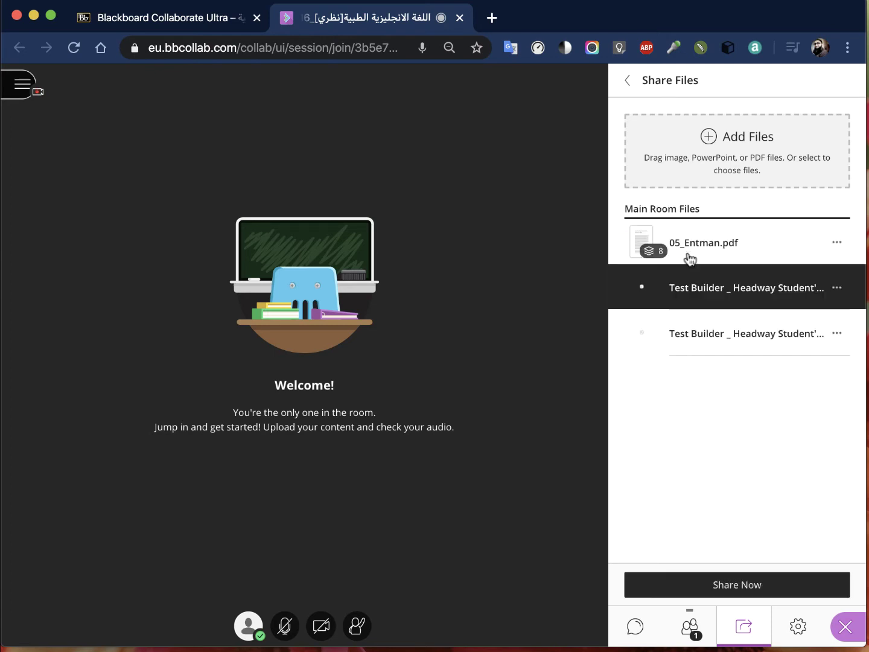
Share 05_Entman.pdf with the room, starting from slide 4.
click(715, 287)
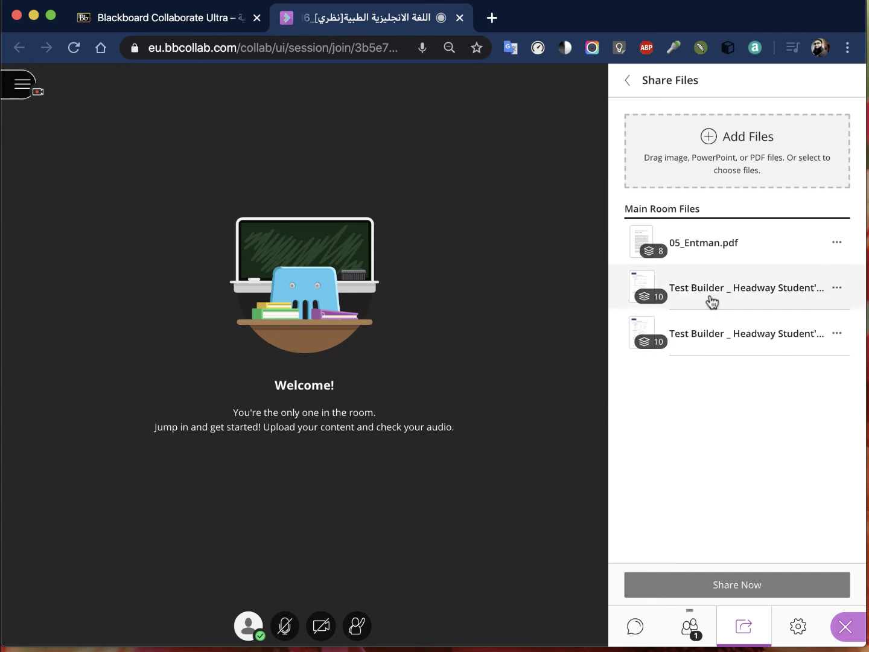
double_click(704, 332)
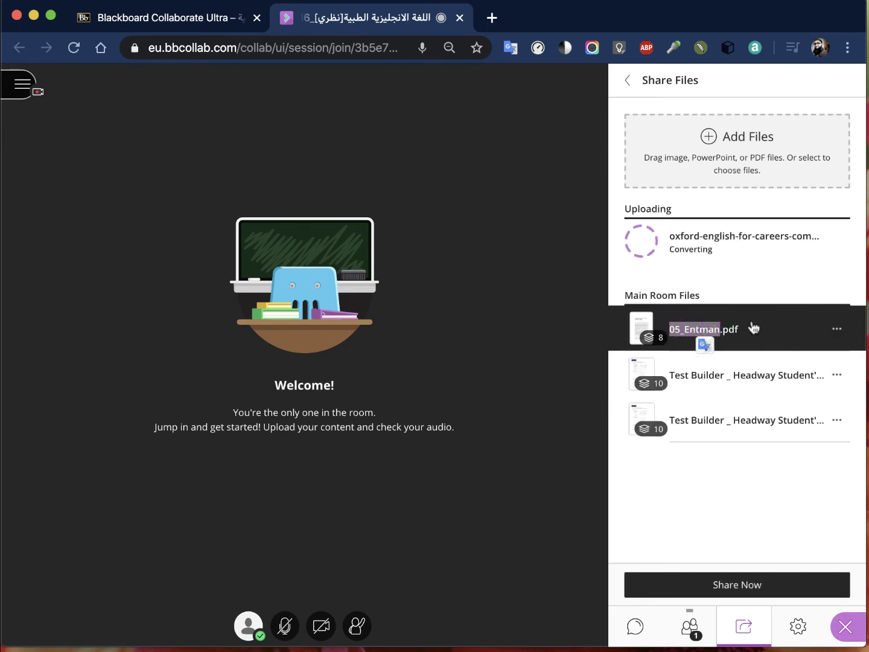
click(746, 584)
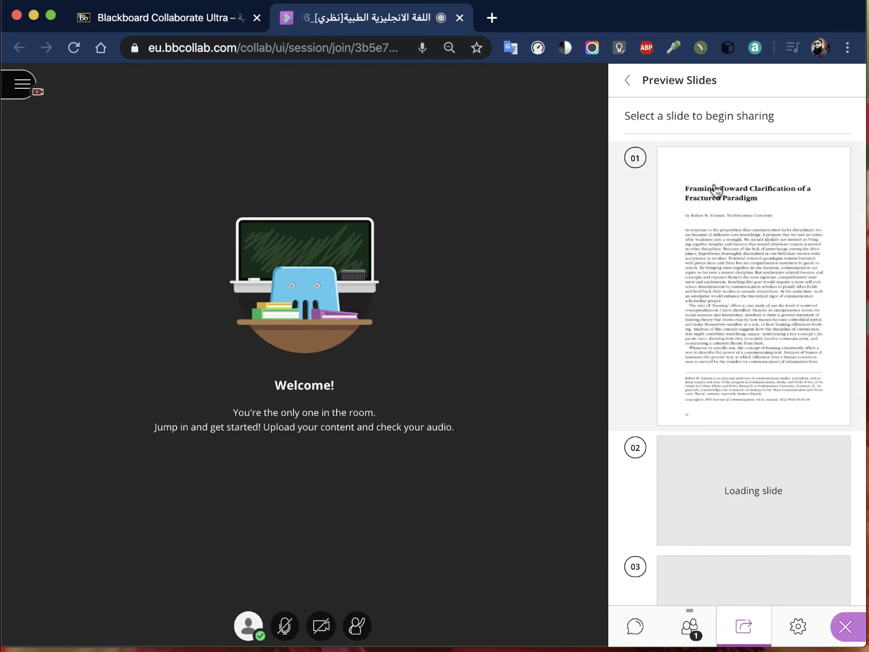
scroll(717, 361, down, 15)
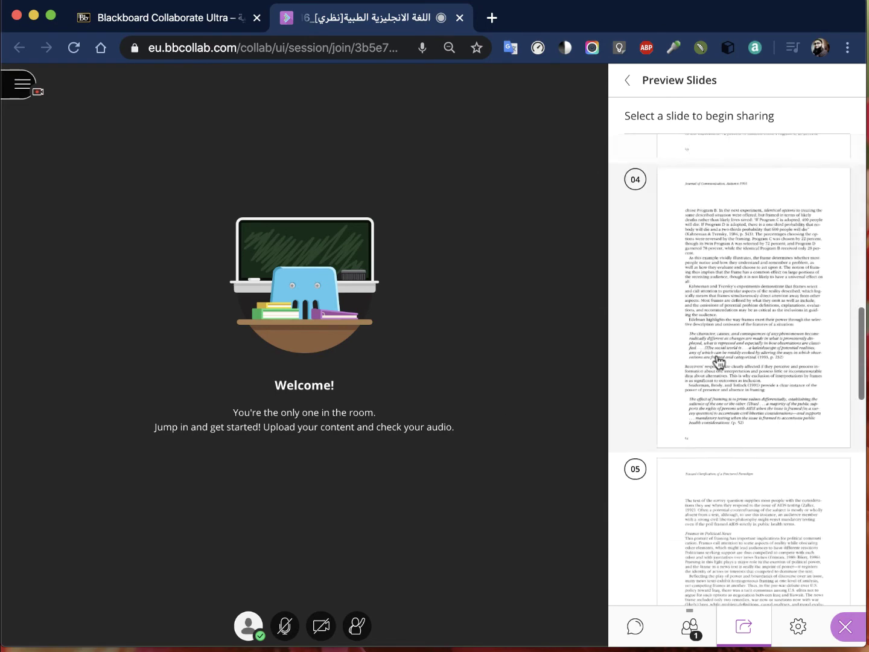
scroll(717, 361, down, 6)
scroll(717, 361, up, 4)
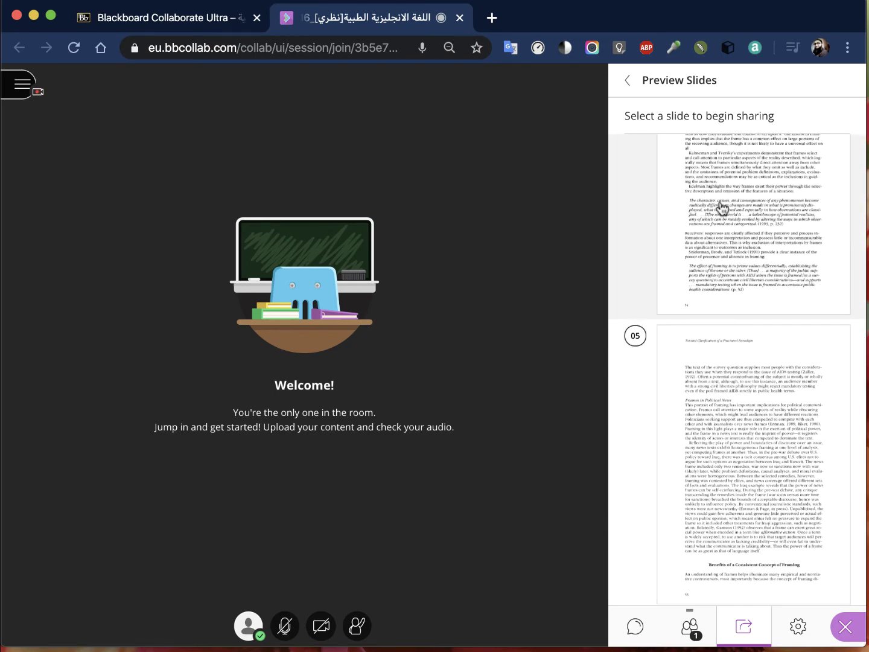
click(720, 205)
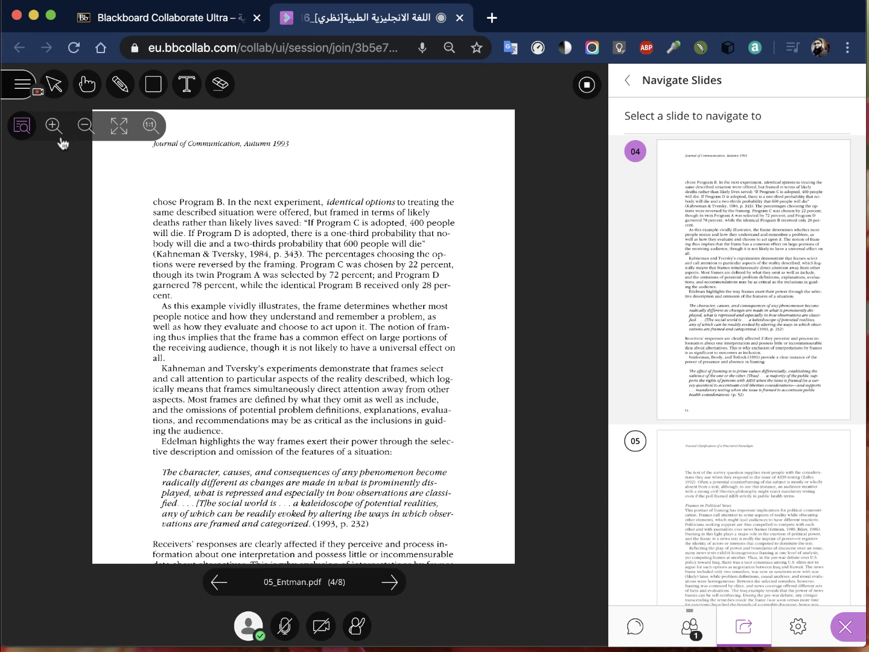
Hide and reshow the view controls, and zoom in several times on the shared slide of 05_Entman.pdf.
click(22, 125)
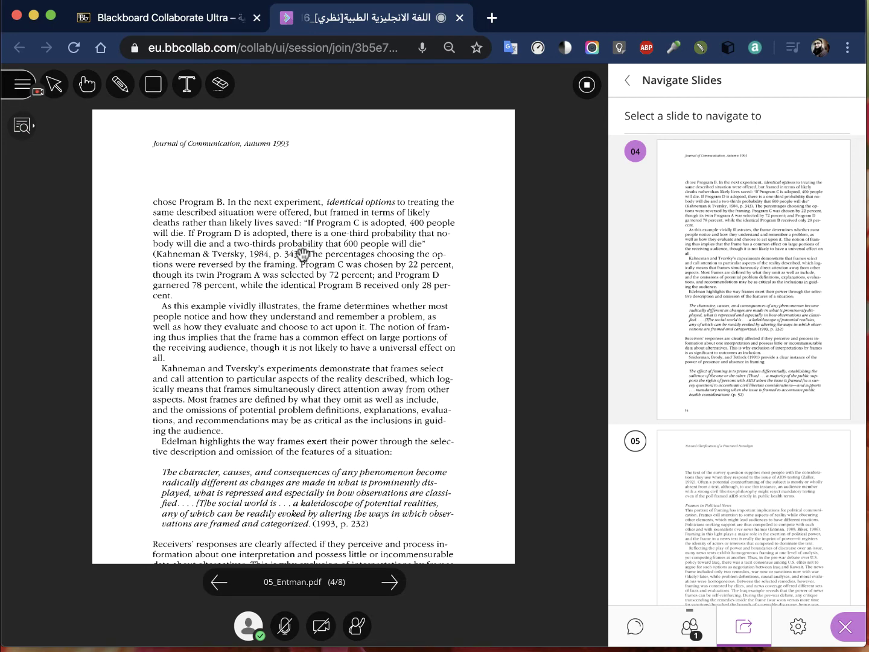
click(31, 133)
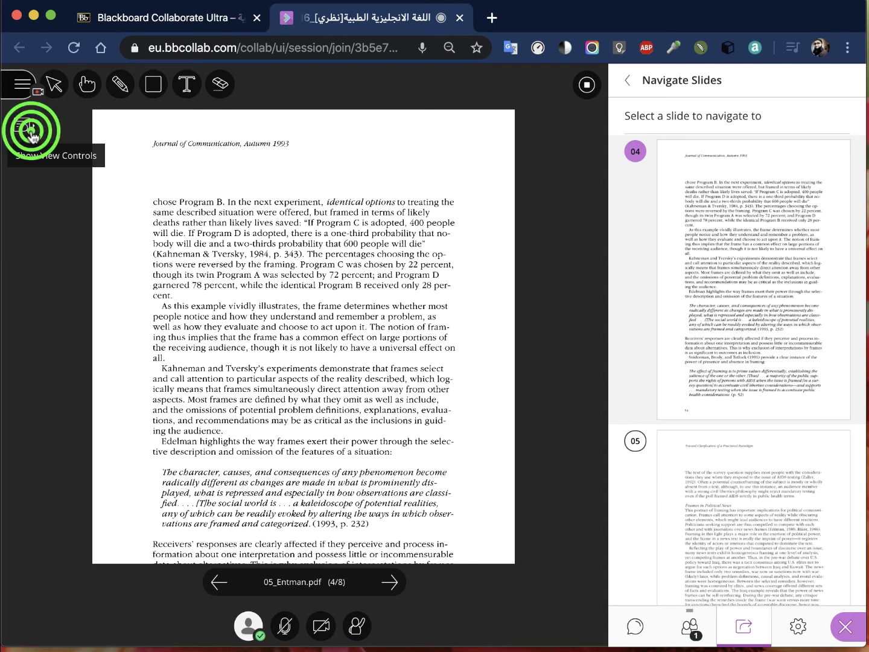
click(51, 129)
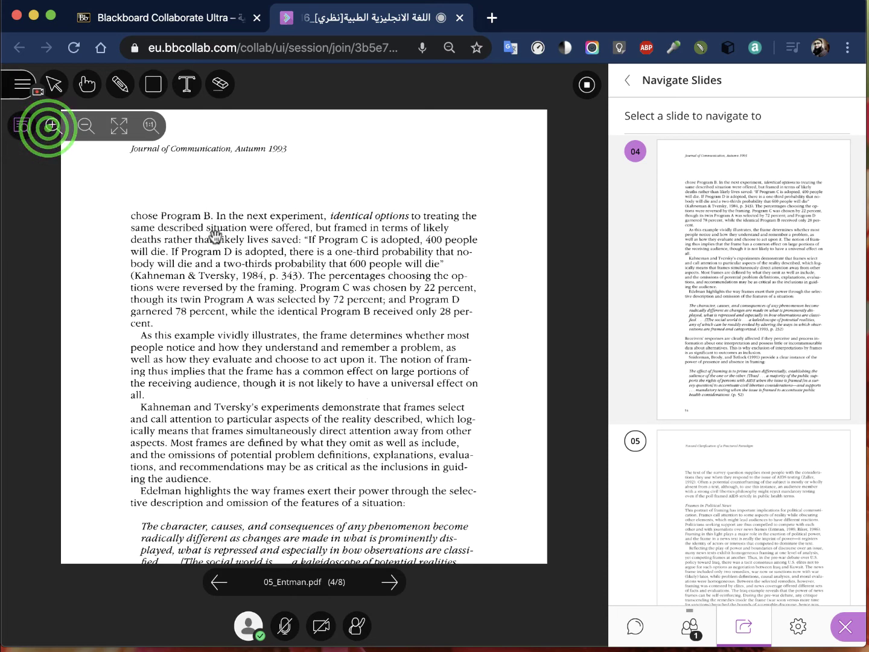
click(52, 128)
click(56, 134)
click(57, 135)
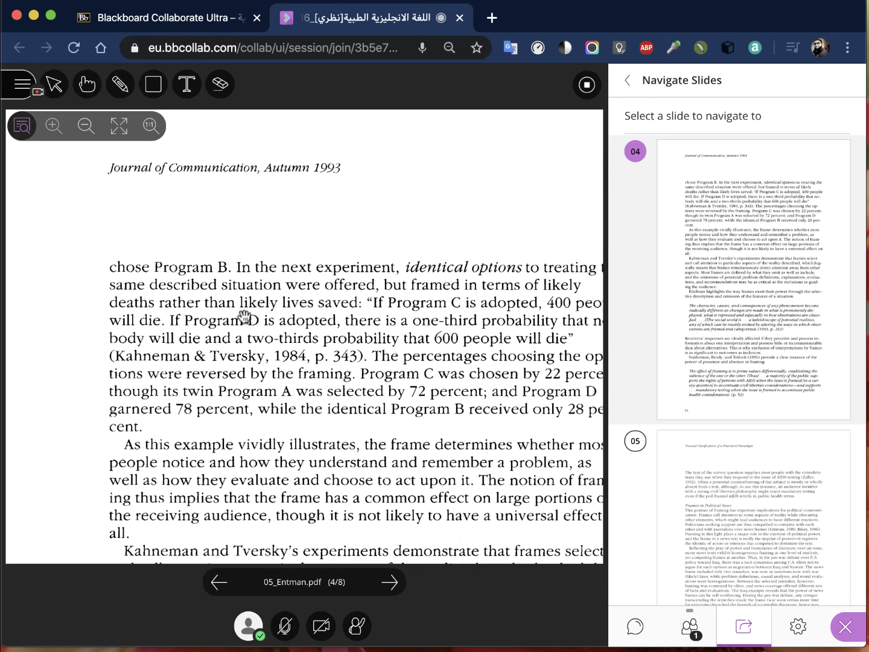
Draw a blue freehand bracket beside the passage comparing Programs C and D on slide 4, with an arrow pointing to it.
drag(328, 433, 311, 335)
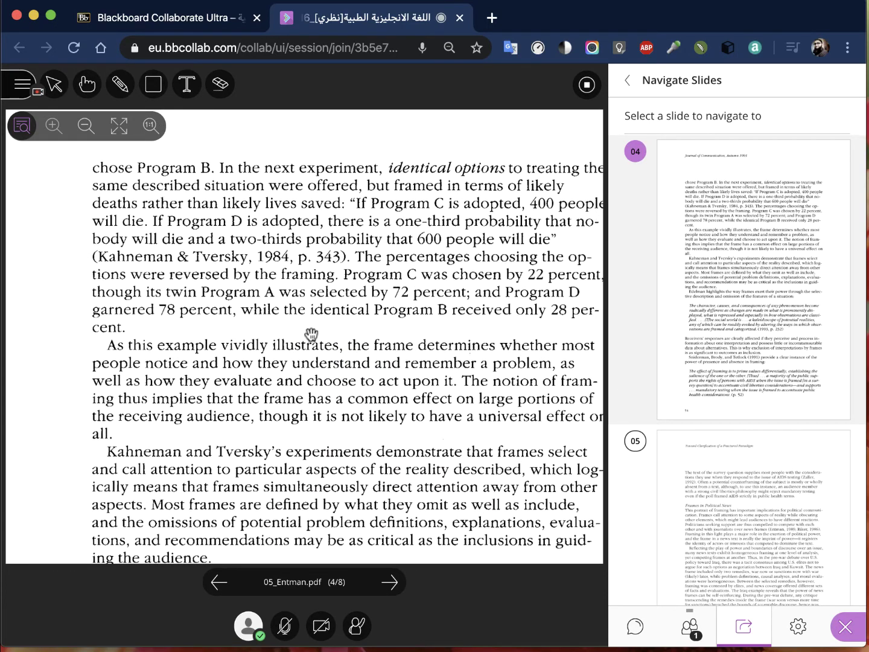
scroll(311, 334, down, 10)
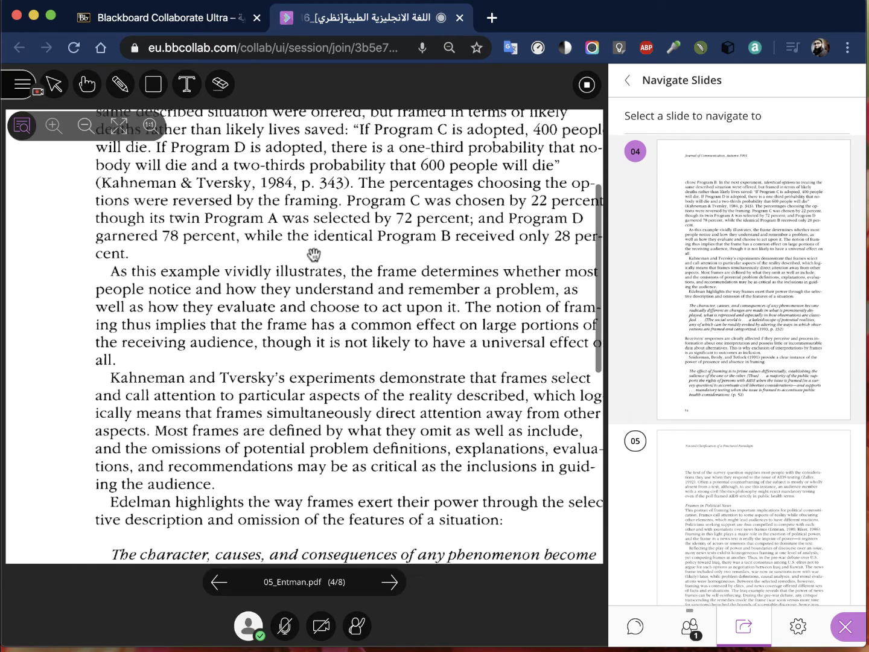
drag(247, 306, 351, 558)
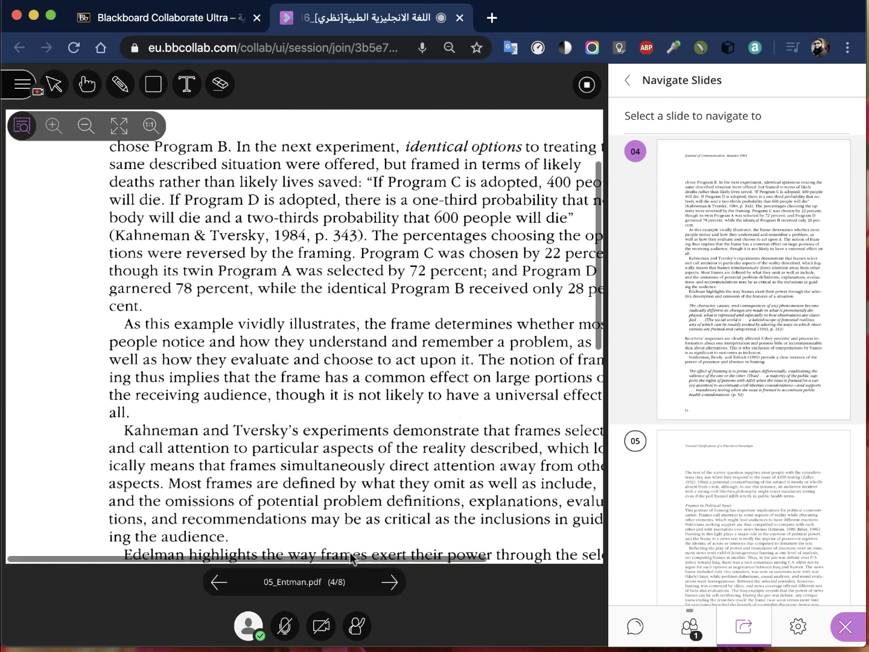
click(120, 83)
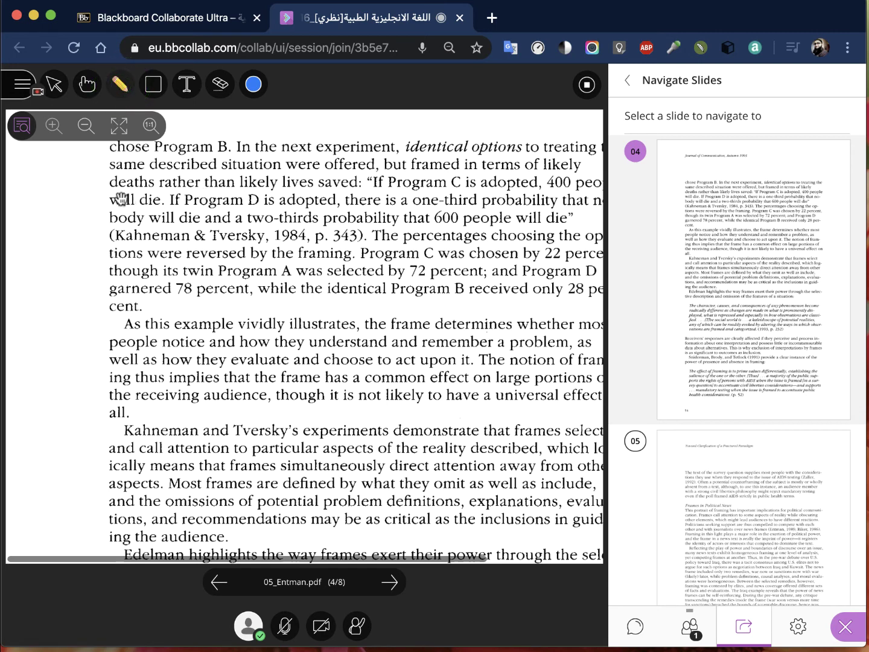
mouse_move(105, 182)
mouse_down()
mouse_move(88, 204)
mouse_move(85, 306)
mouse_move(120, 308)
mouse_up()
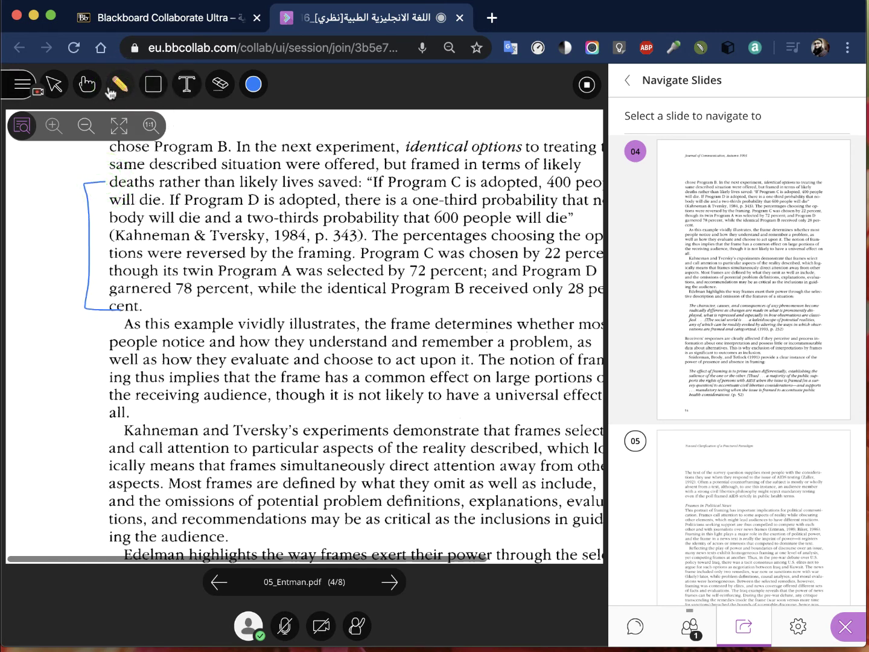
drag(43, 262, 97, 229)
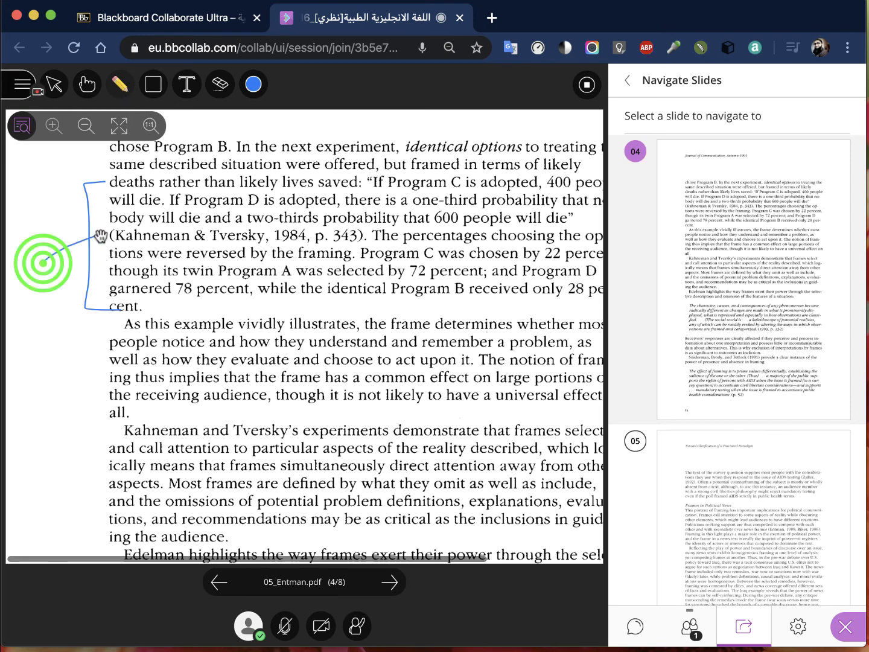
click(95, 225)
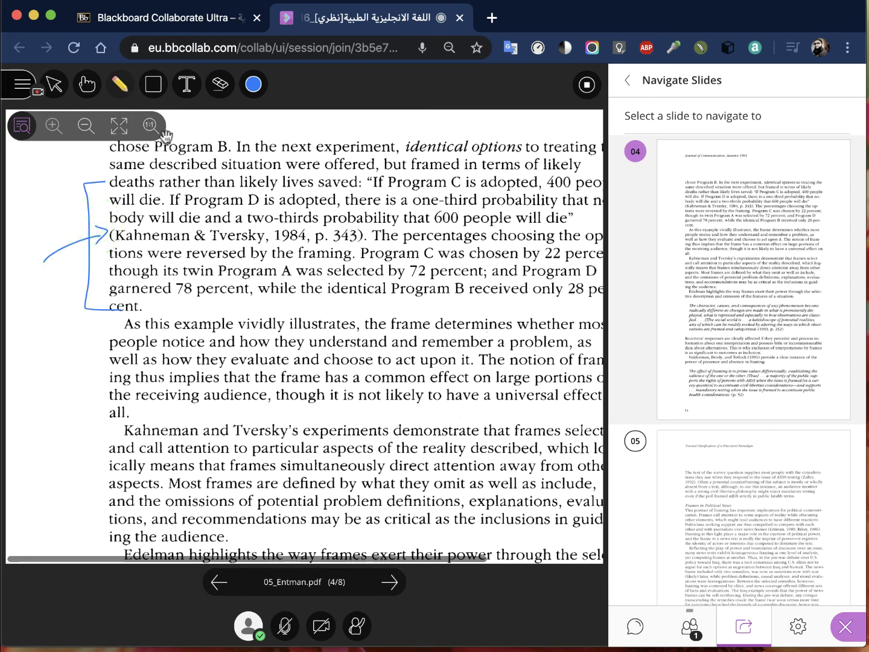
Clear all annotations from the slide and stop sharing 05_Entman.pdf.
click(220, 85)
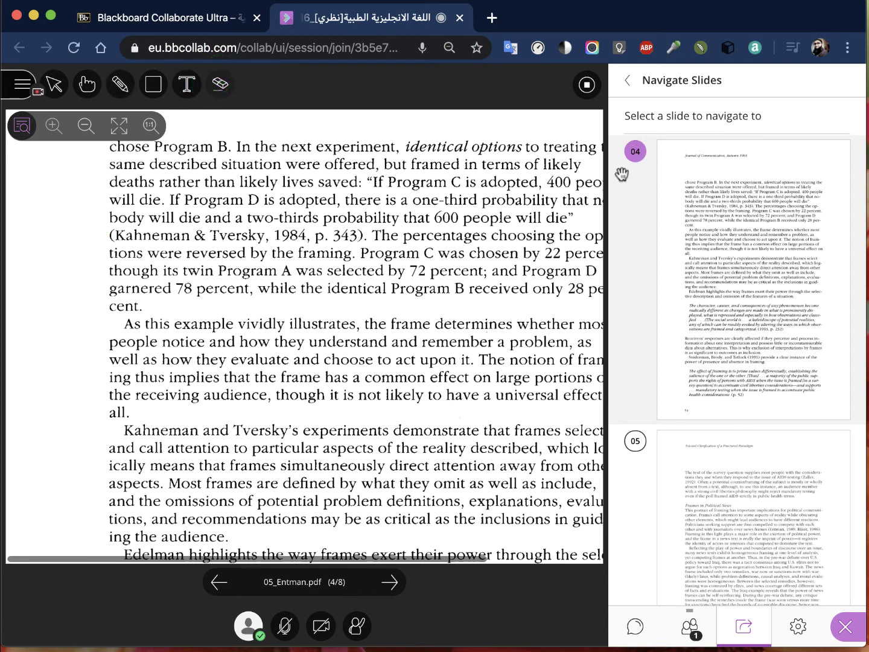
click(586, 86)
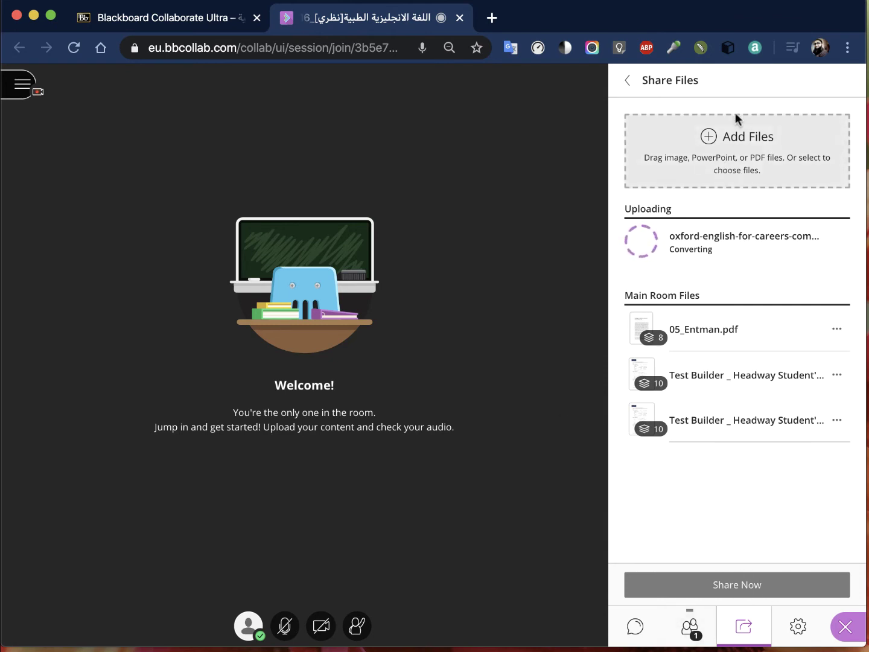
Look through the Everyone chat, the attendee list, the content-sharing options and the list of room files.
click(633, 628)
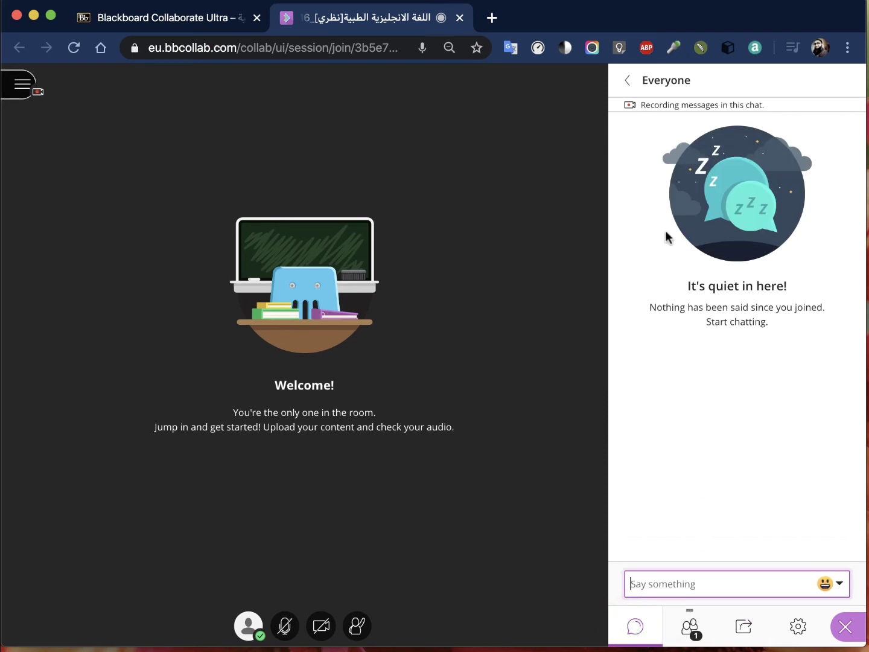
click(676, 580)
click(691, 628)
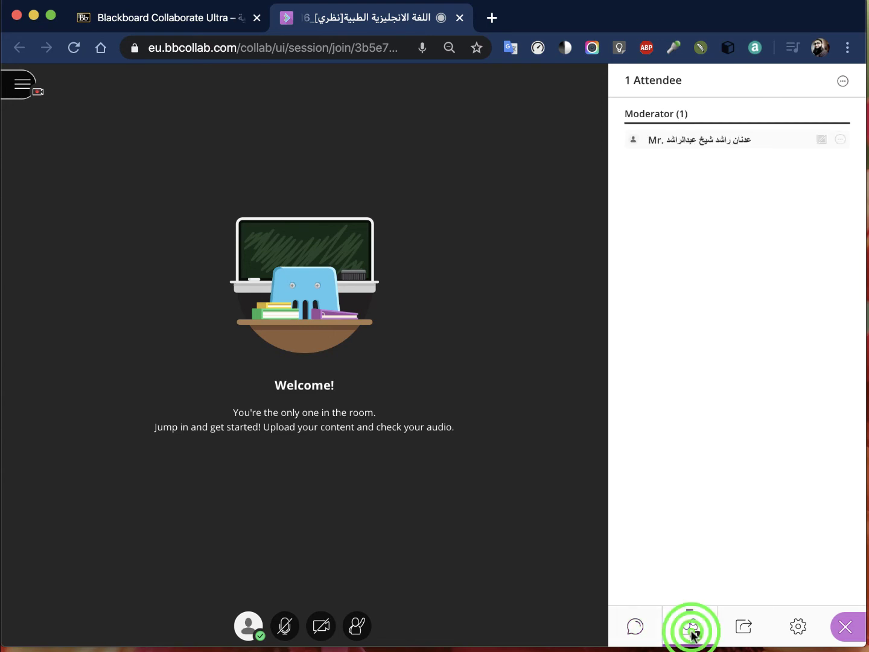
click(736, 627)
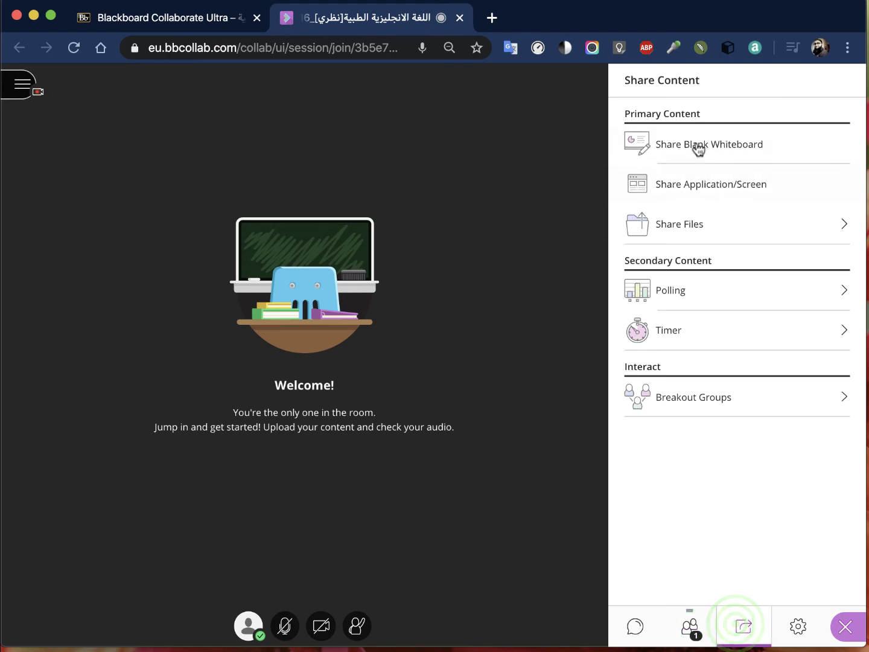
click(717, 219)
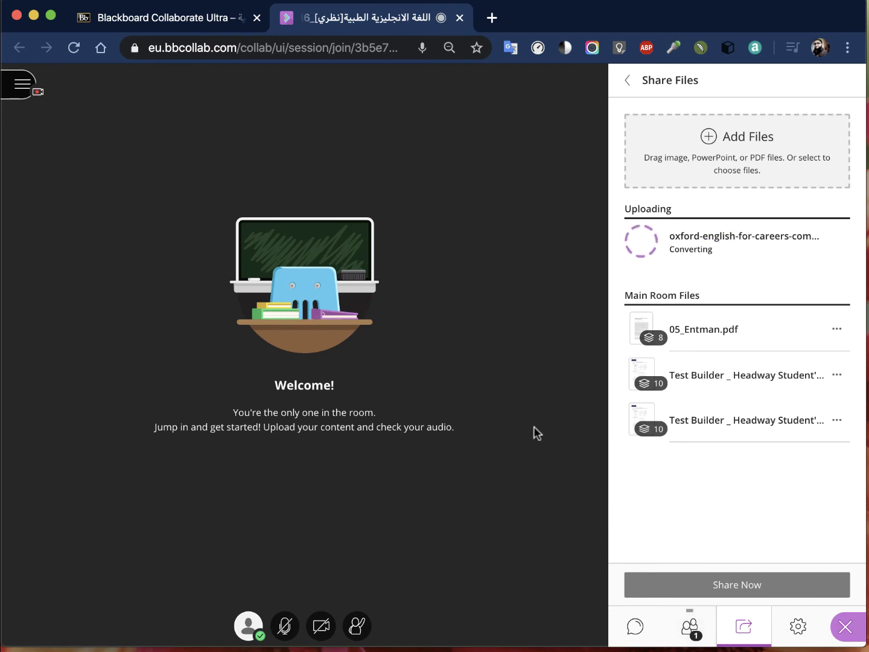
click(690, 625)
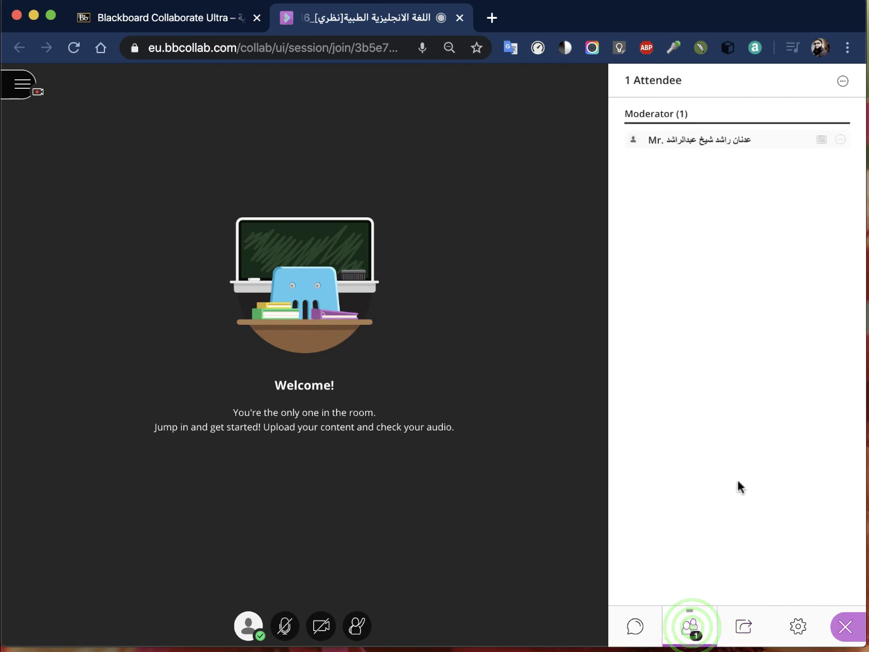
Share the VLC media player application window with the room.
click(742, 624)
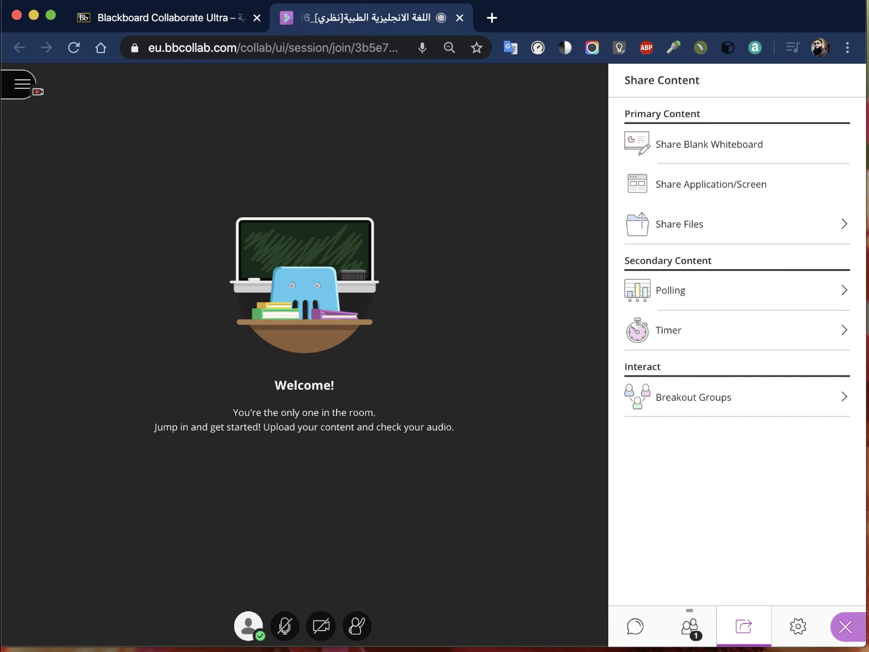
click(682, 184)
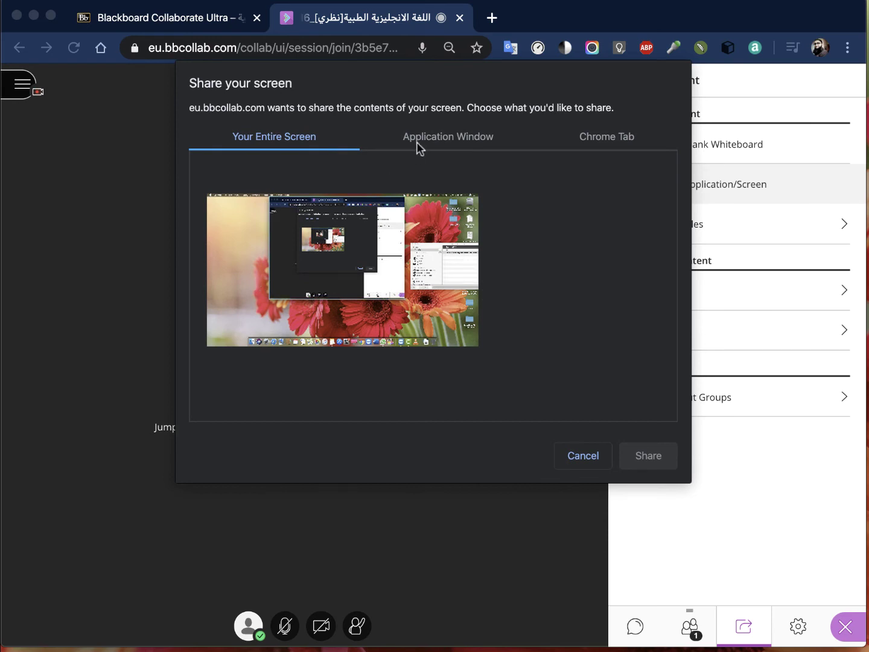
click(431, 136)
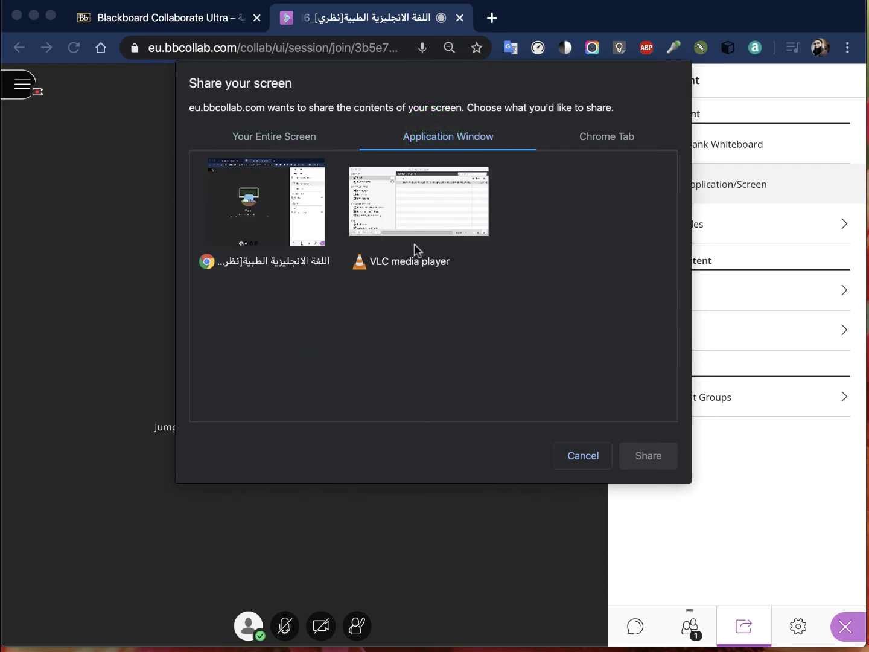
click(391, 222)
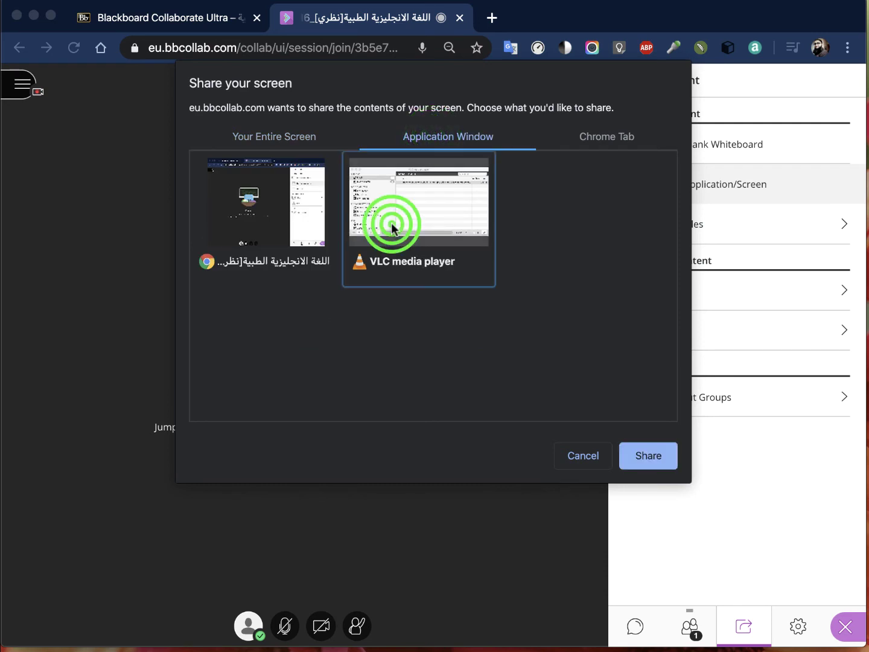
click(632, 458)
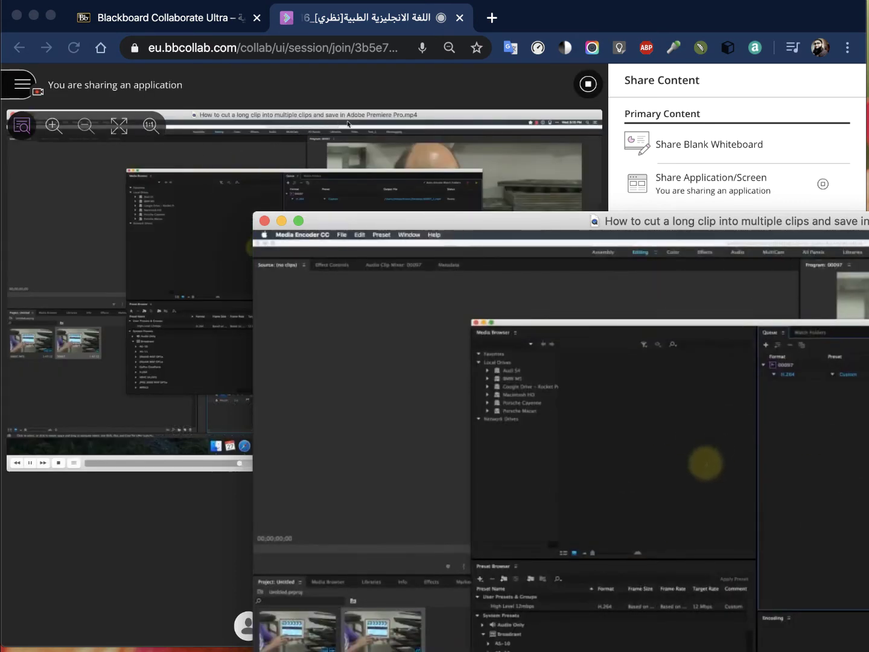
Move the playing video window aside, jump the video to about its midpoint, and stop sharing the application.
drag(362, 221, 868, 215)
click(311, 464)
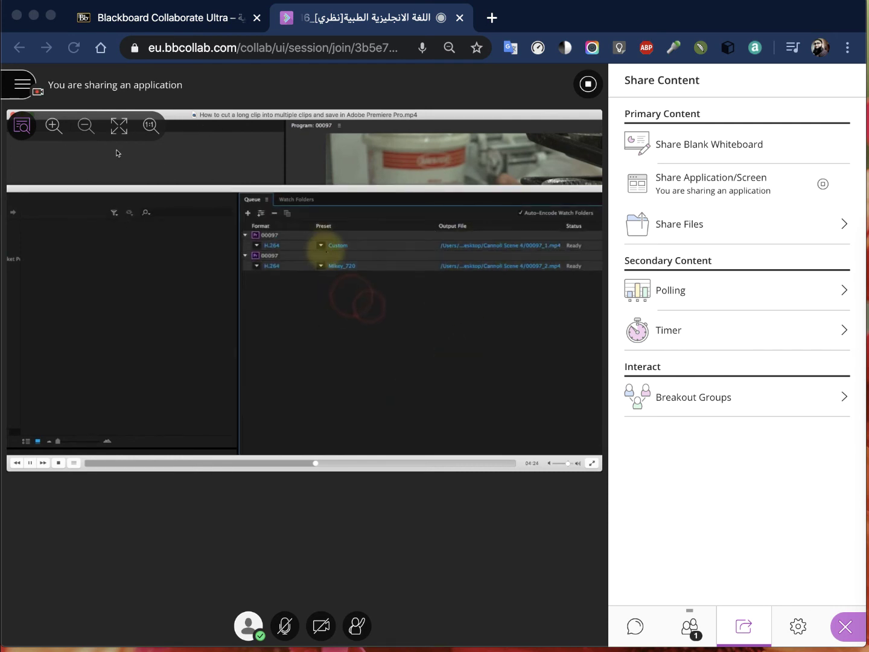
click(588, 84)
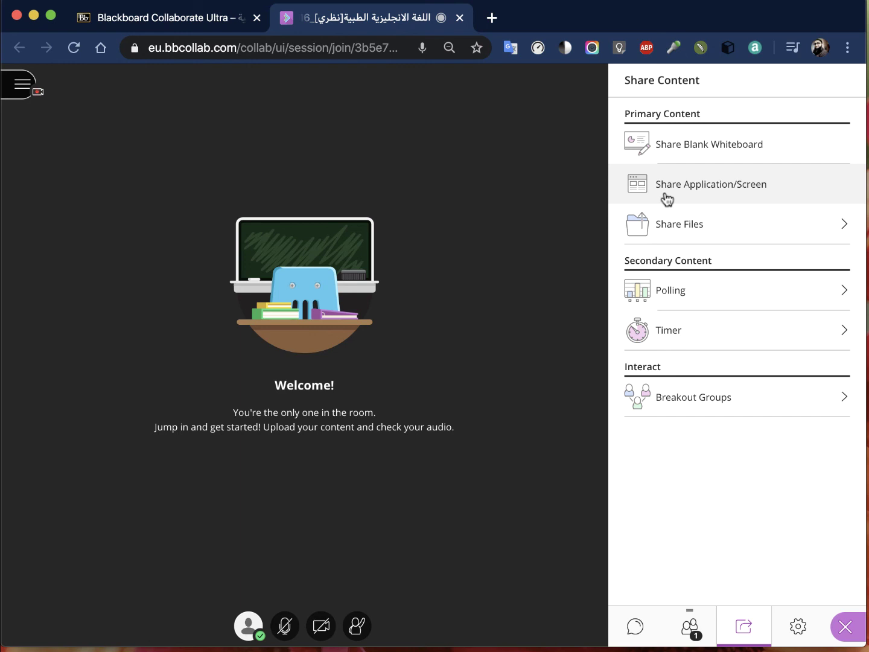
click(710, 233)
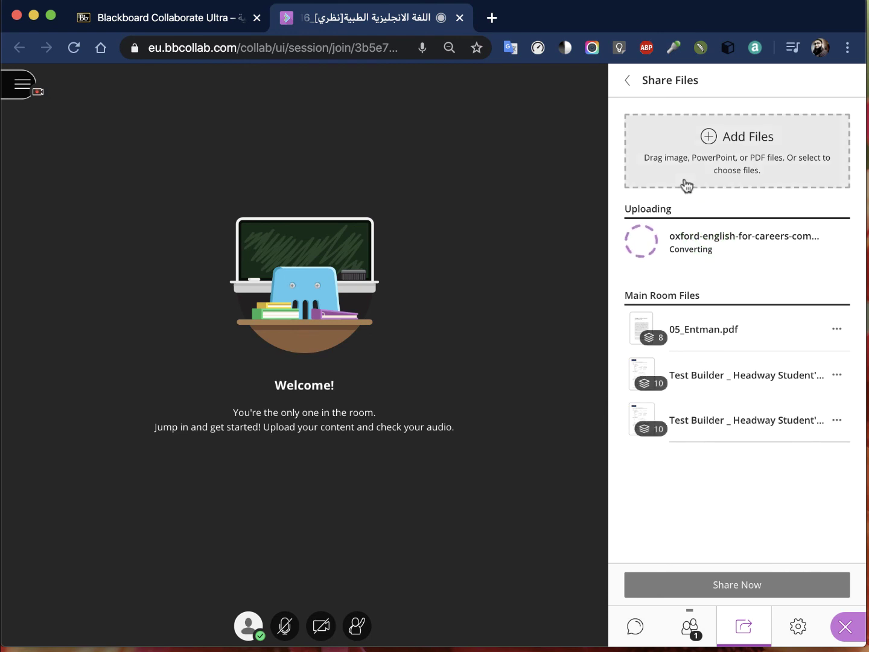
click(625, 82)
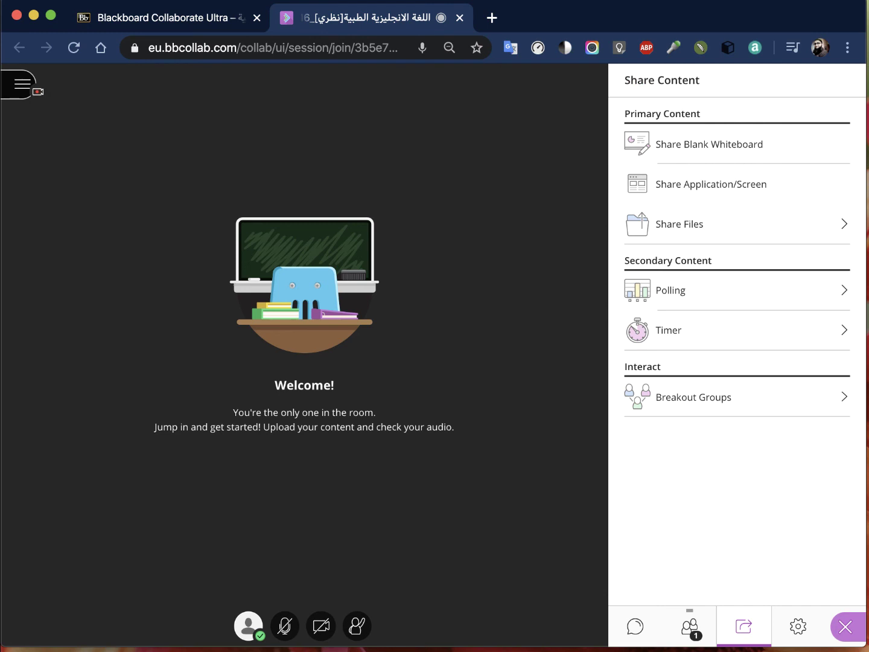
key(super+Tab)
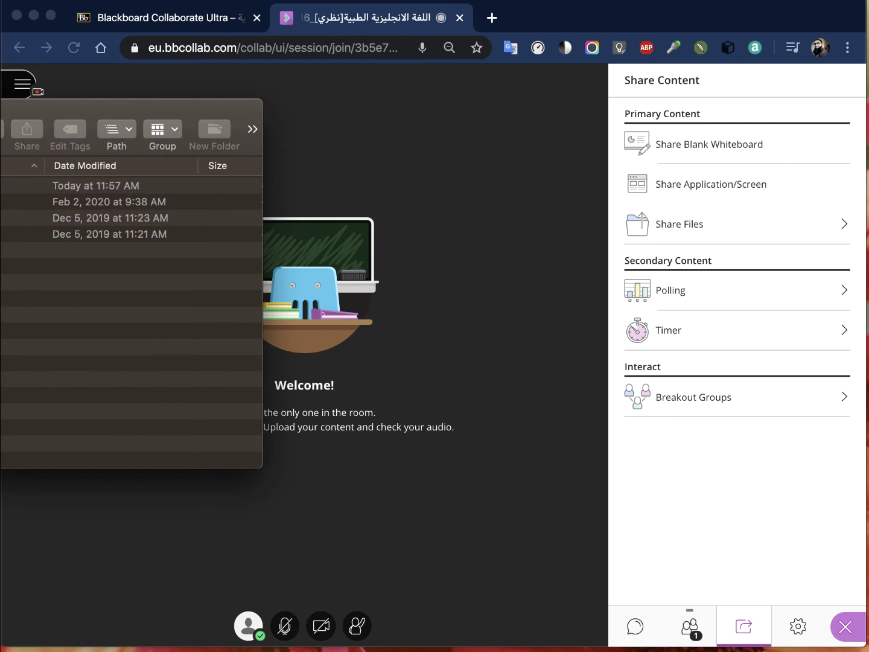
key(super+Tab)
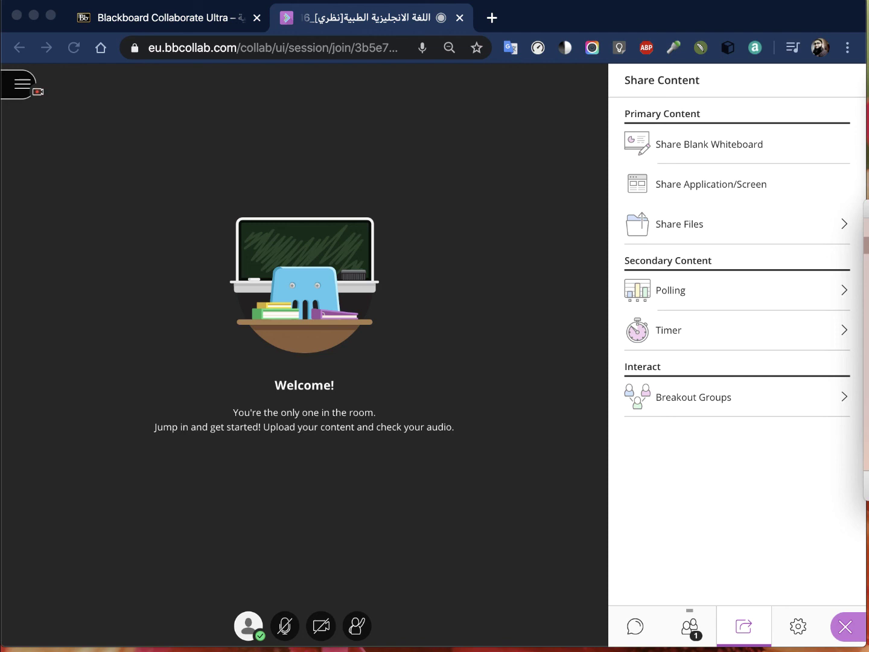
Check the available poll types and open the Breakout Groups setup.
click(682, 294)
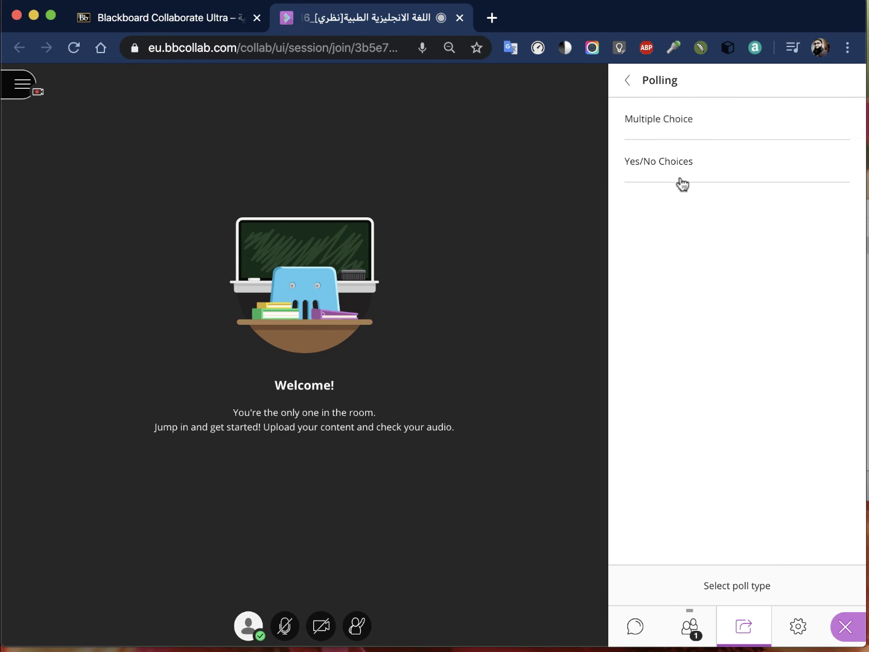
click(627, 80)
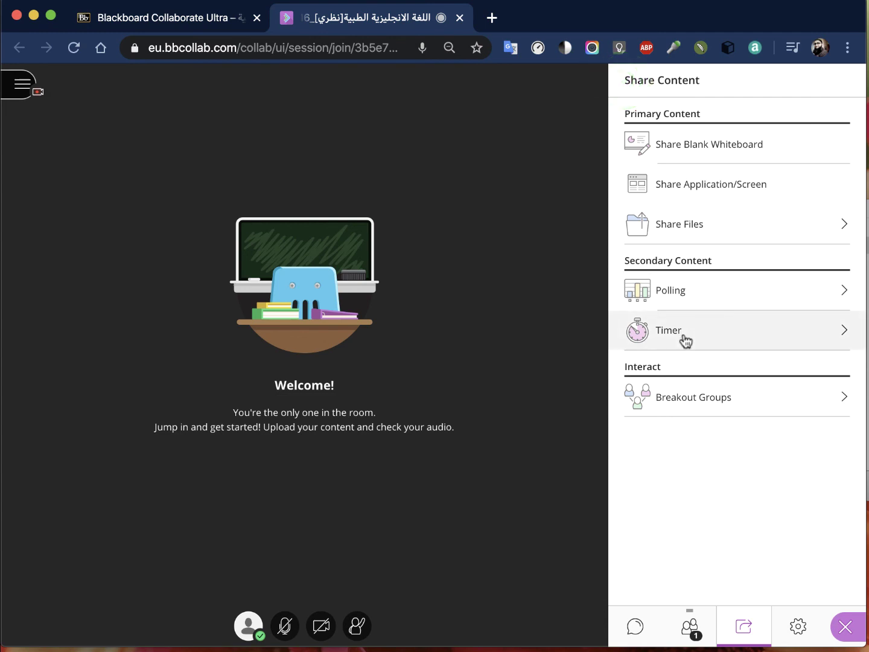
click(689, 403)
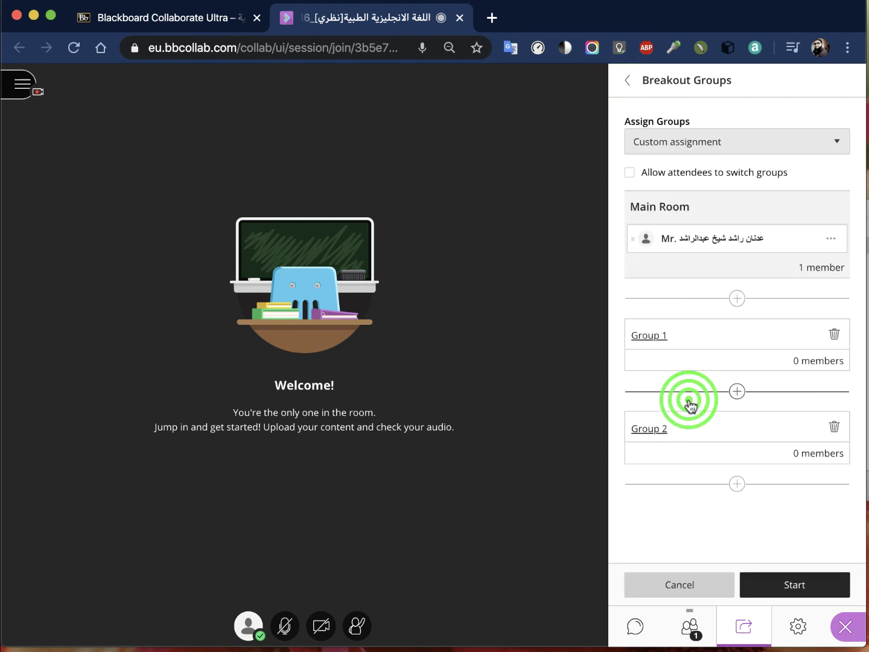